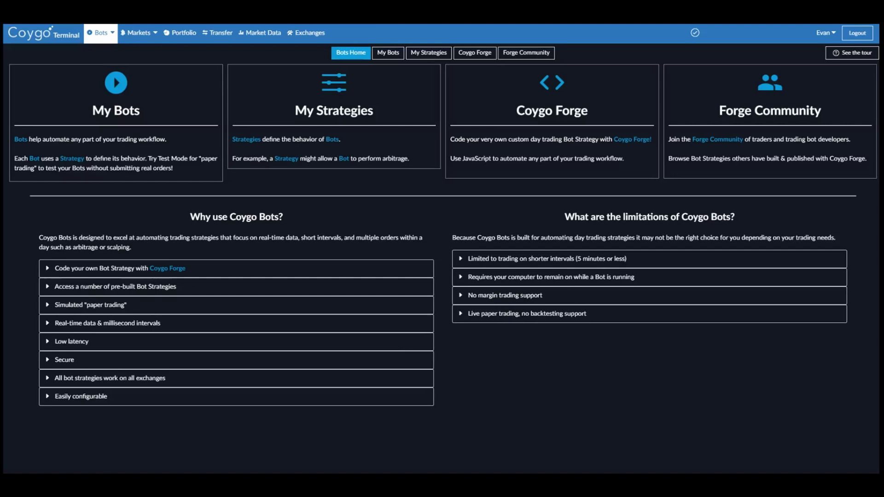
- Open the My Strategies card to list the available bot strategies
click(363, 86)
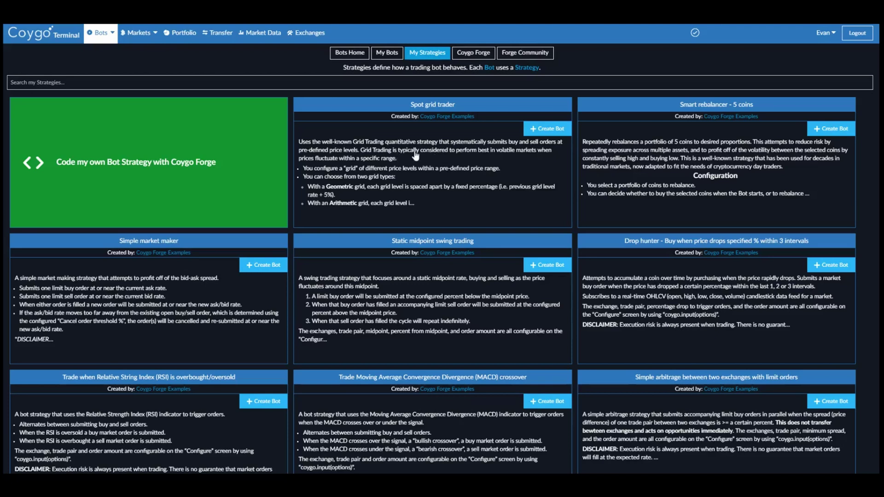
- Create a Spot grid trader bot named 'Grid trader' with Kraken as its exchange
click(536, 131)
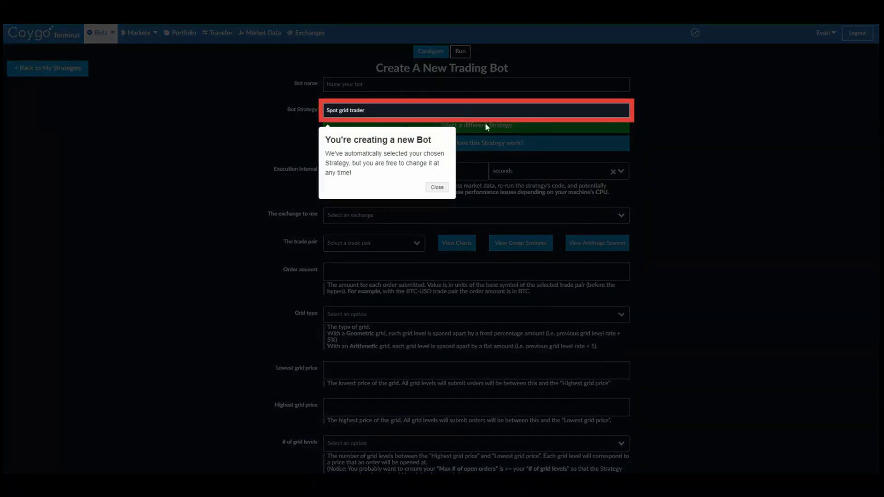
click(436, 193)
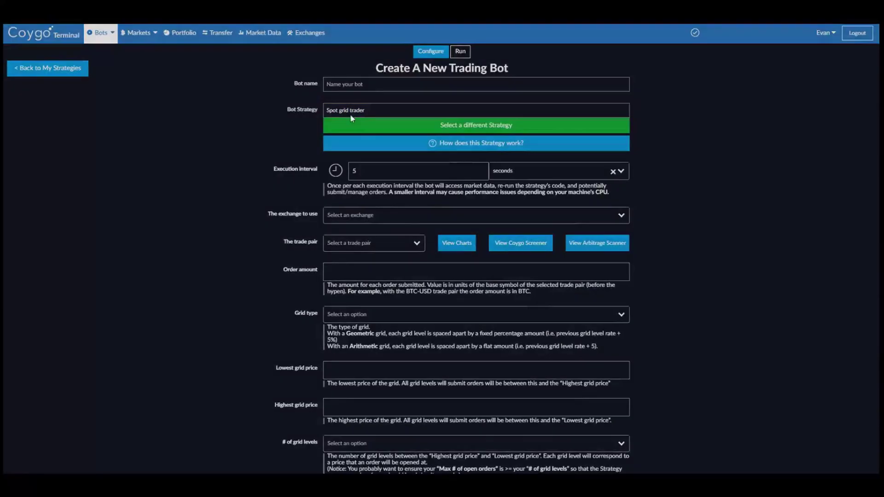
text(Grid trader)
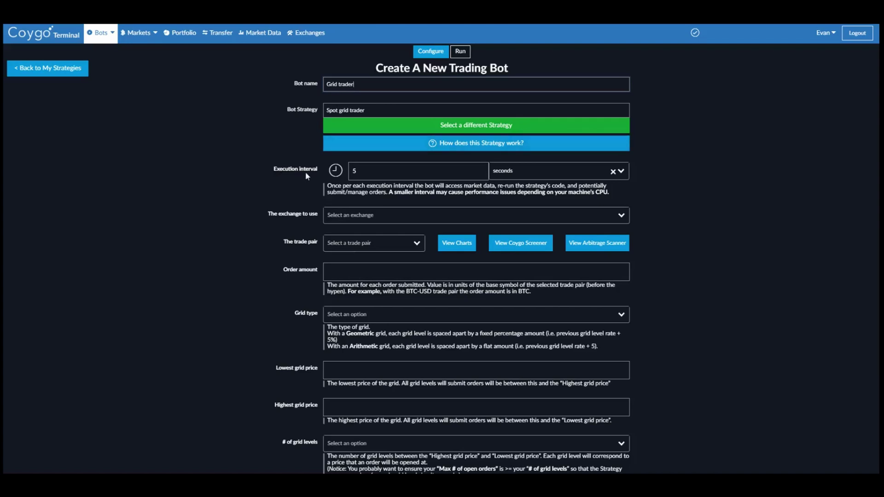
click(347, 215)
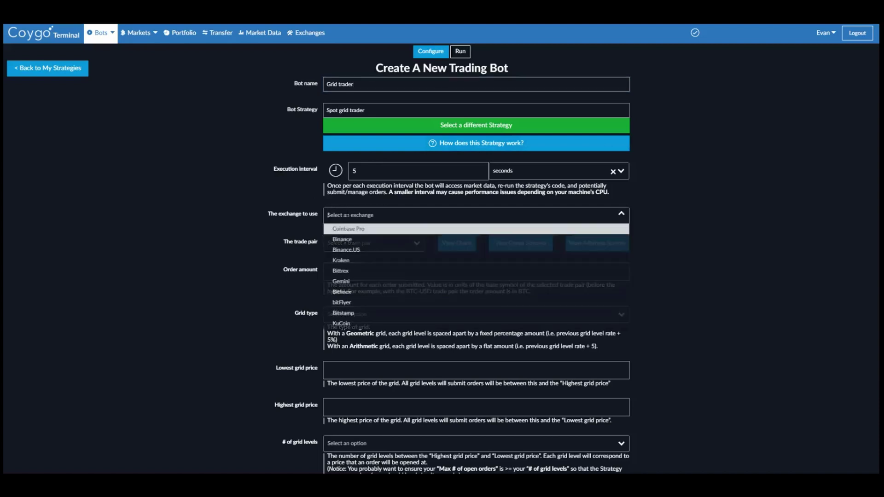
click(342, 260)
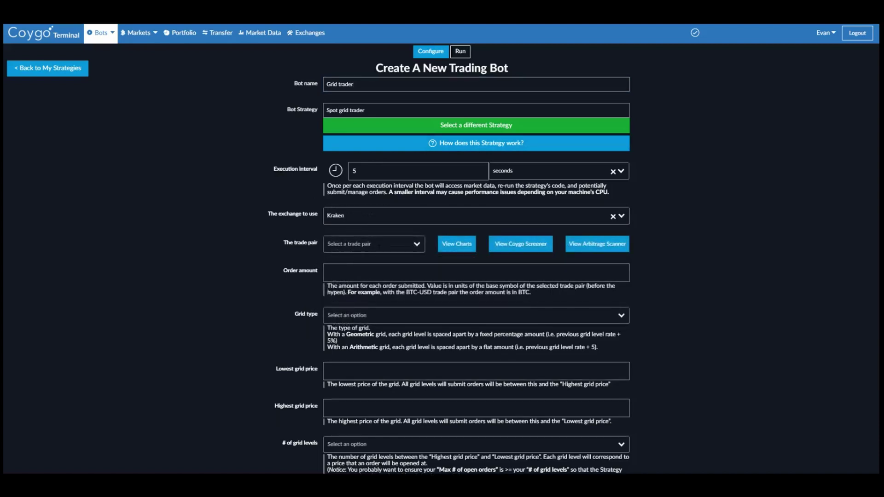
- Chart the Kraken ETH-USD market, zoom the chart, then close the charts
click(462, 253)
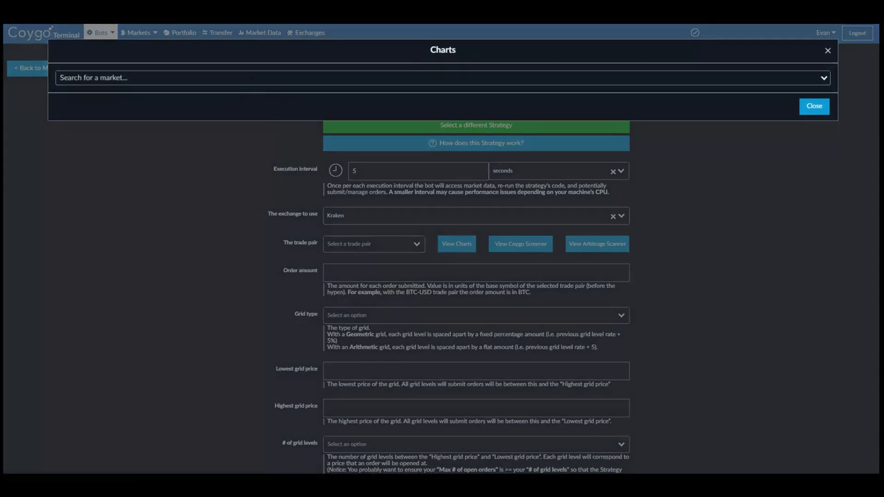
click(250, 78)
text(eth-usd)
click(123, 135)
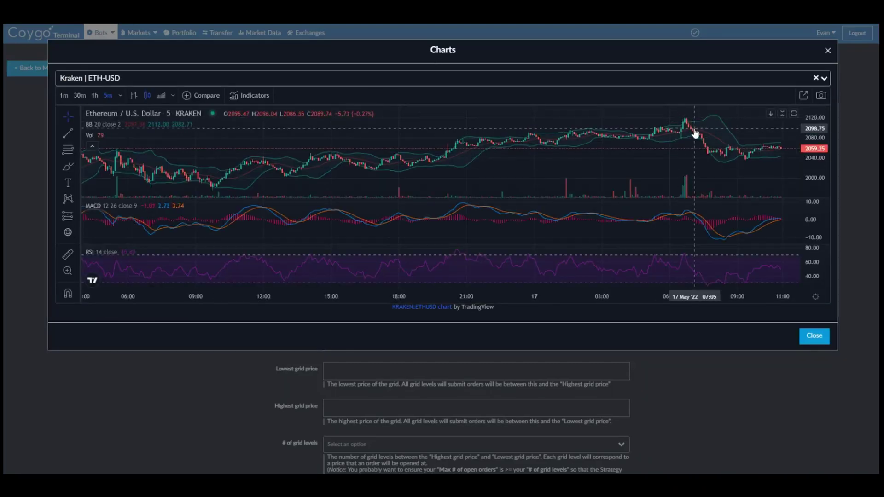
scroll(673, 133, up, 2)
scroll(673, 134, up, 4)
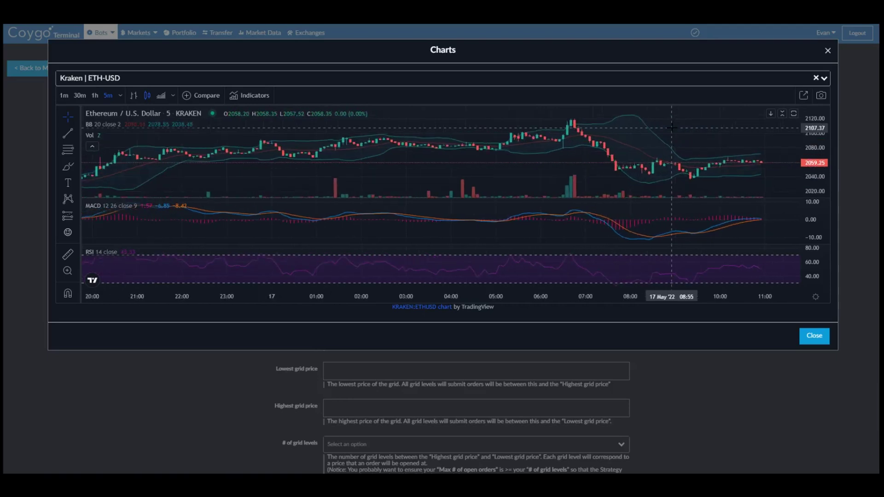
scroll(672, 128, down, 2)
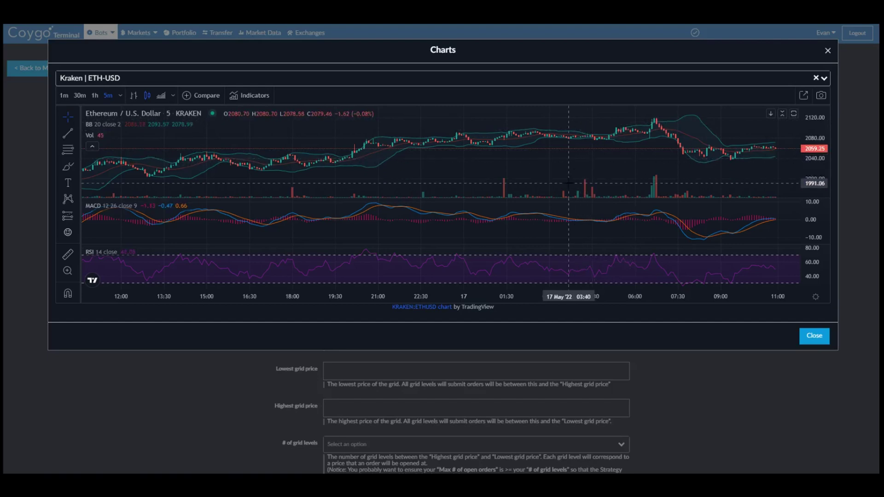
click(812, 336)
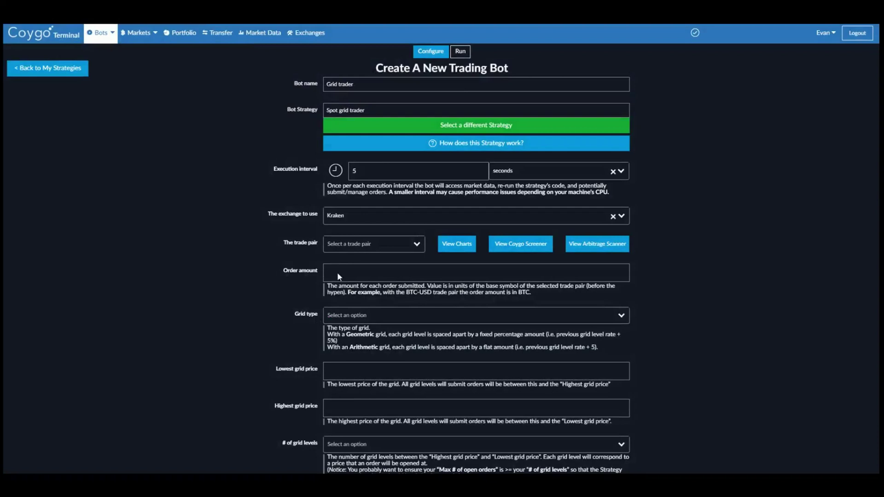
- Set the trade pair to ETH-USD, order amount 0.1, and grid type Geometric
click(368, 244)
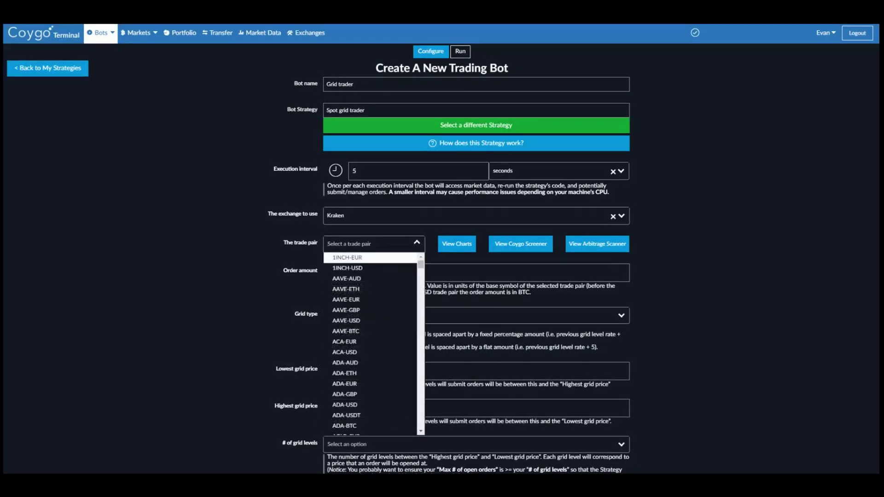
text(eth-usd)
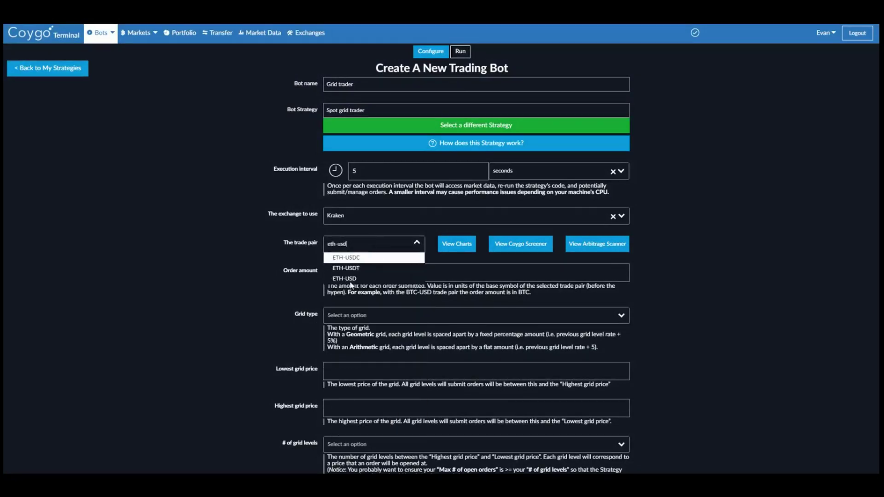
click(351, 280)
click(349, 288)
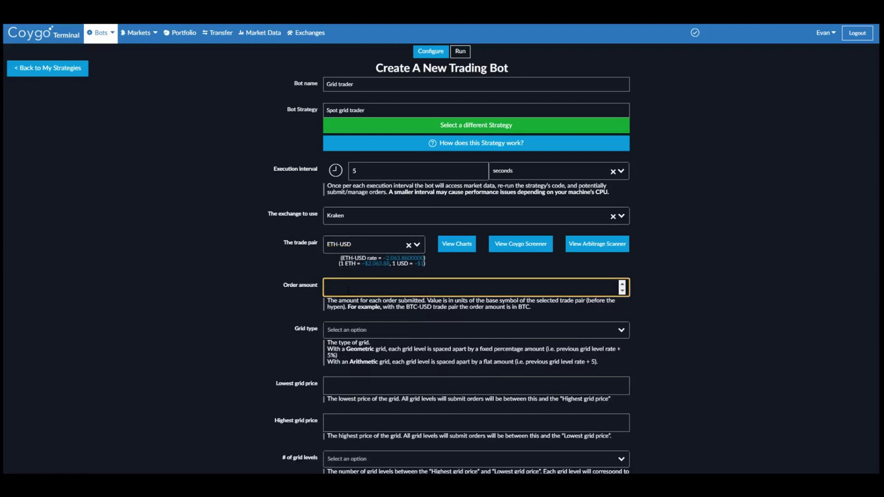
text(0.1)
click(346, 330)
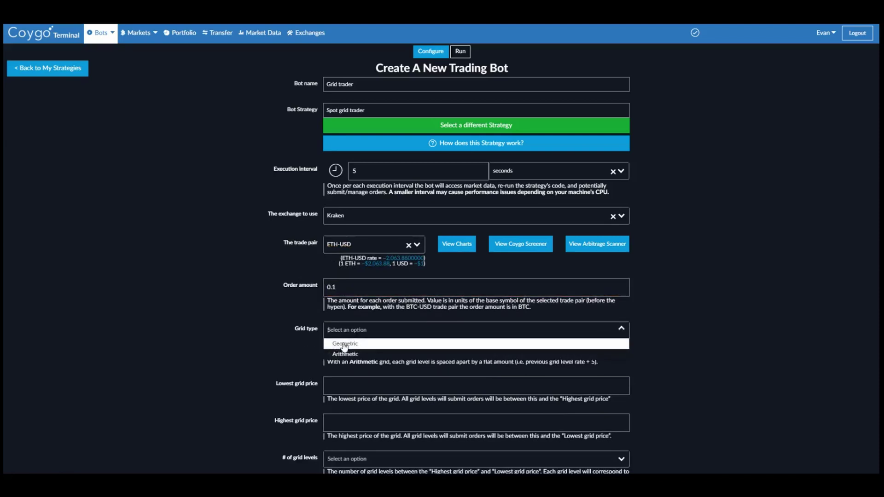
click(344, 345)
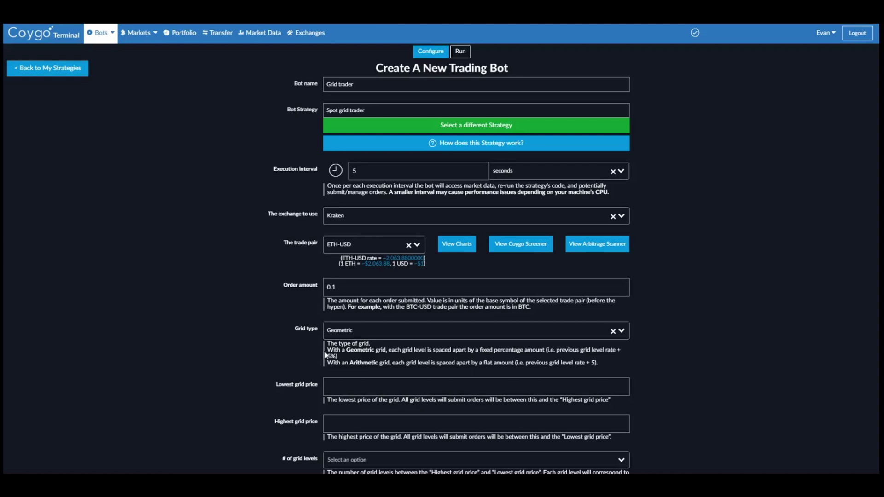
scroll(325, 354, down, 1)
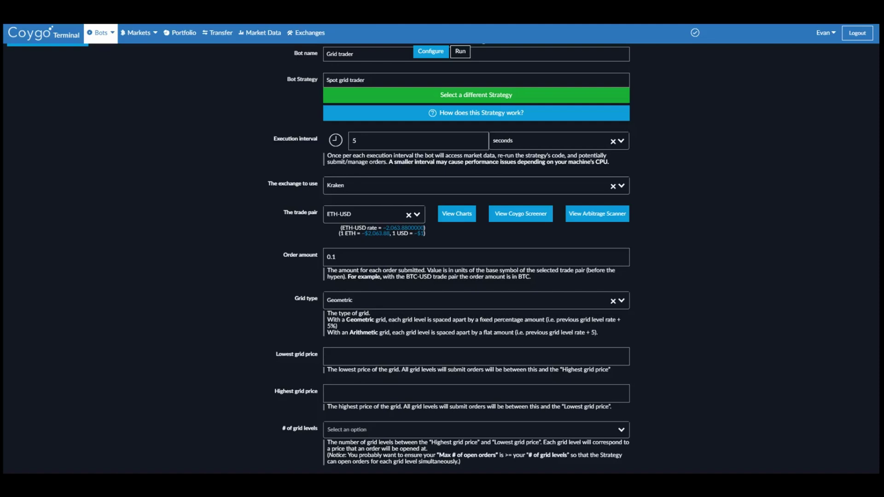
- Set the lowest grid price to 1950, highest to 2150, and 8 grid levels
scroll(376, 359, down, 1)
click(377, 326)
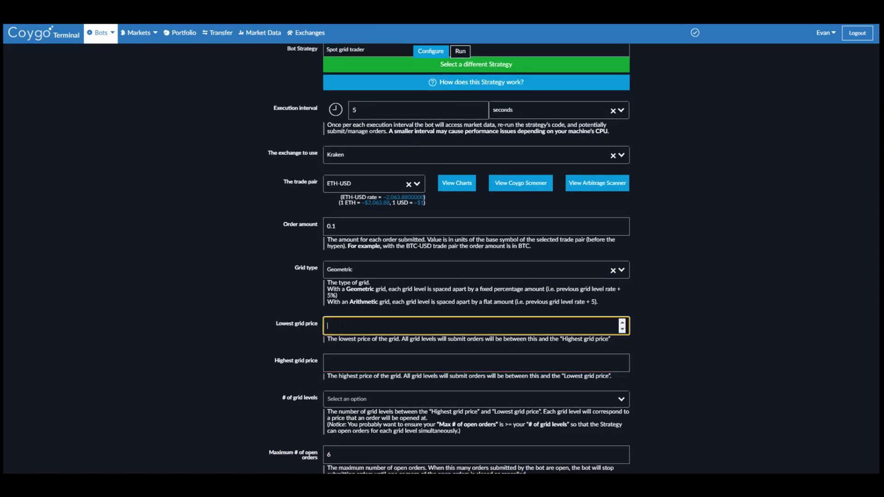
text(1950)
key(Tab)
text(2150)
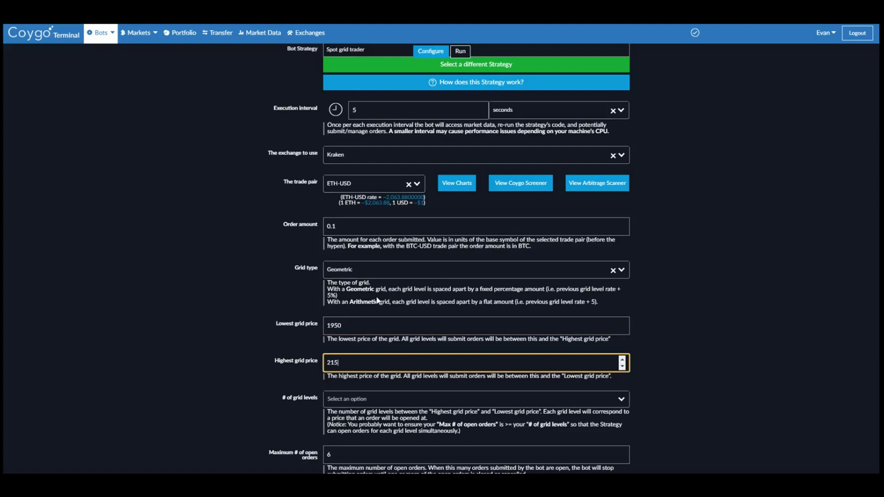
click(346, 399)
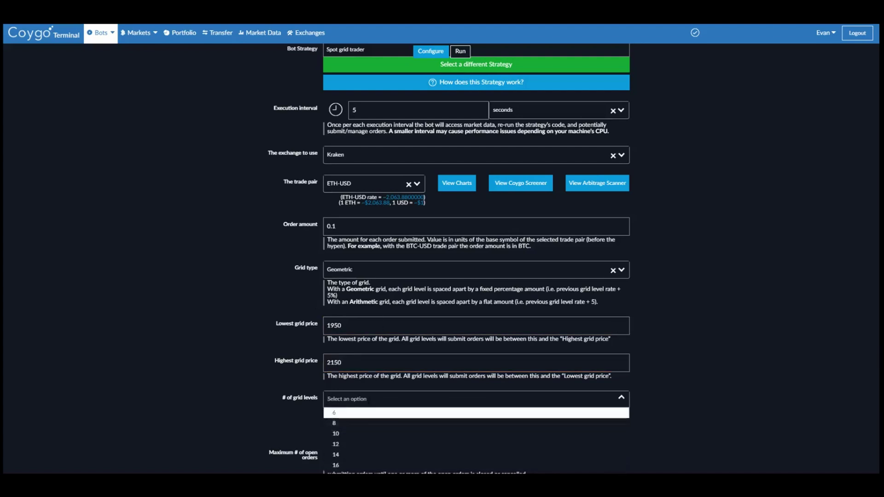
scroll(346, 386, down, 1)
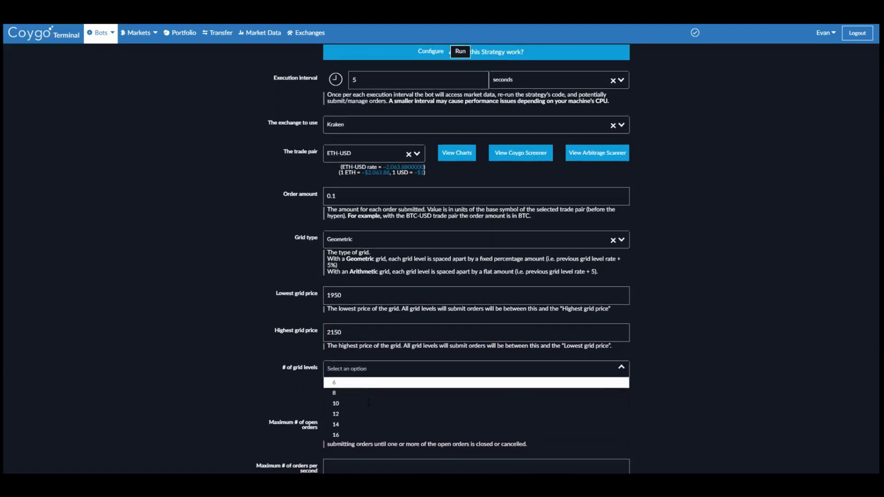
click(345, 393)
- Set the maximum number of orders per second to 6
scroll(199, 359, down, 2)
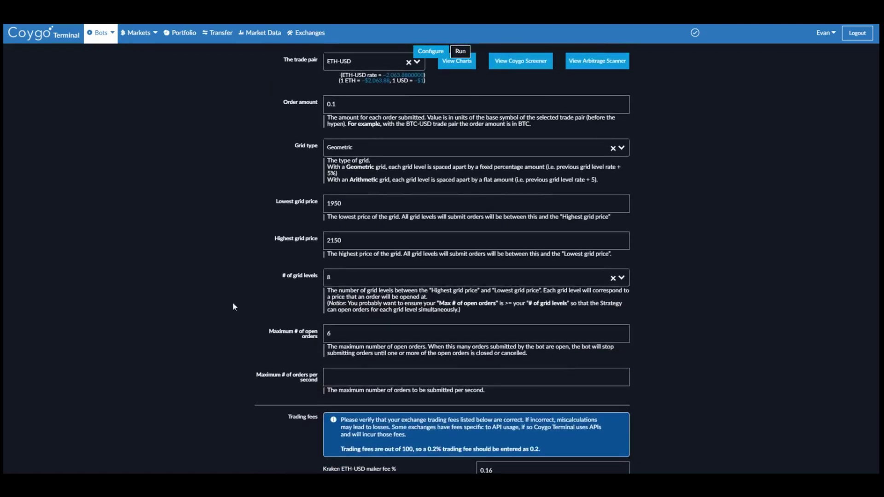
scroll(228, 306, up, 1)
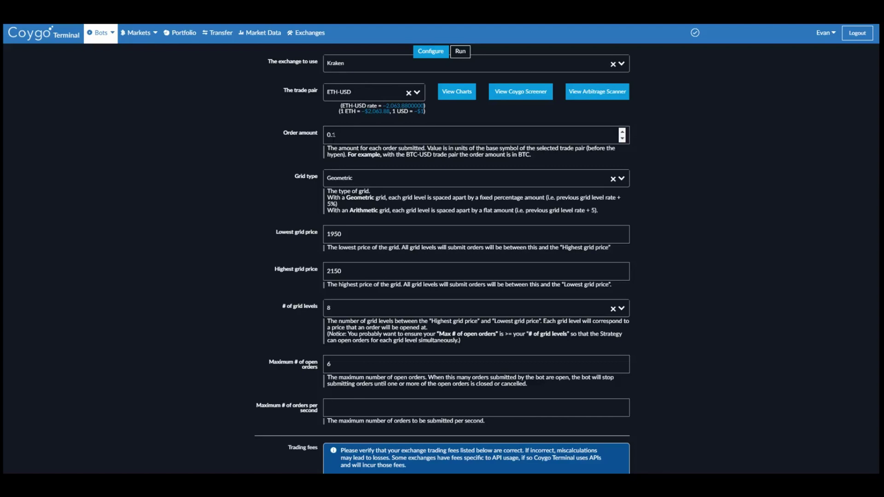
scroll(304, 384, down, 2)
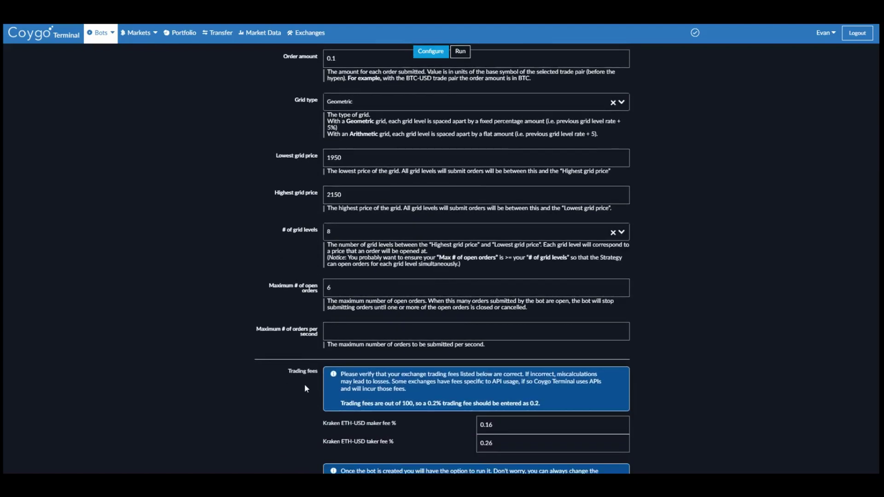
click(347, 328)
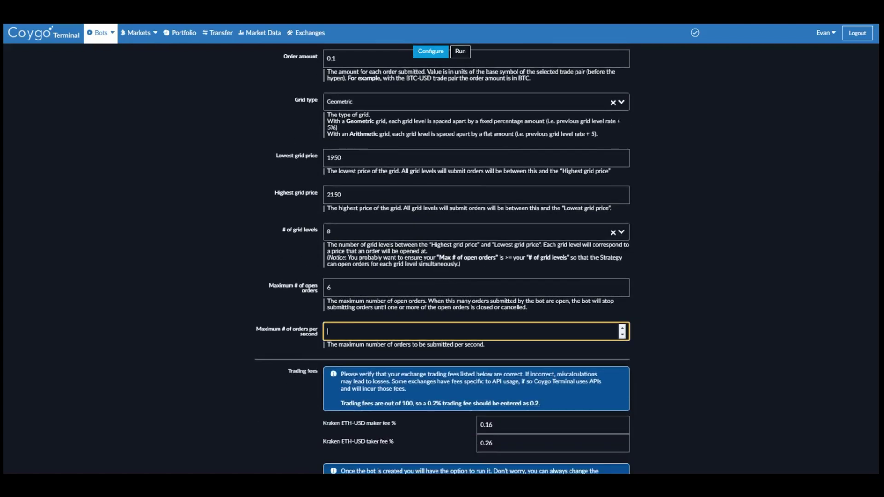
text(6)
click(172, 278)
scroll(415, 361, down, 2)
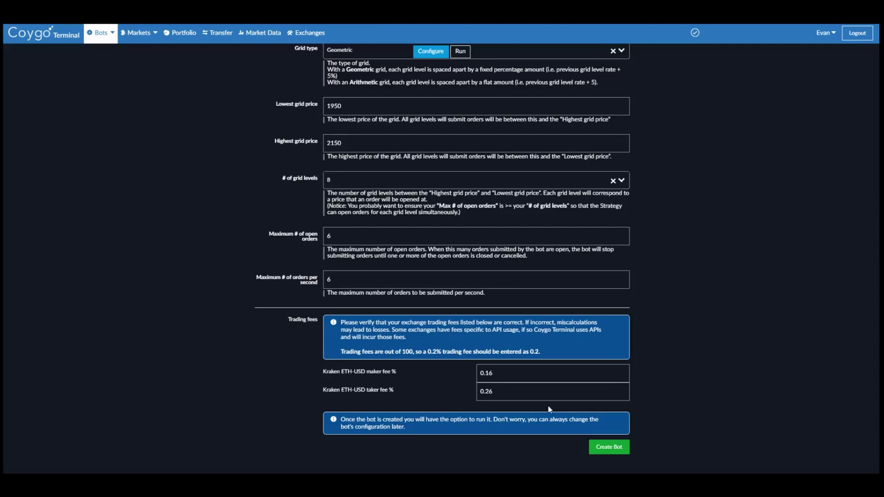
- Create the Grid trader bot and open its run configuration form
click(608, 447)
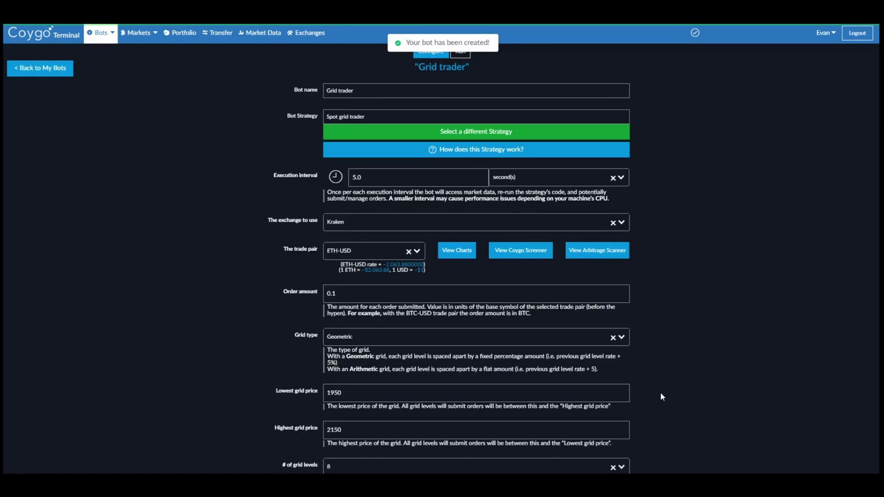
scroll(681, 377, down, 6)
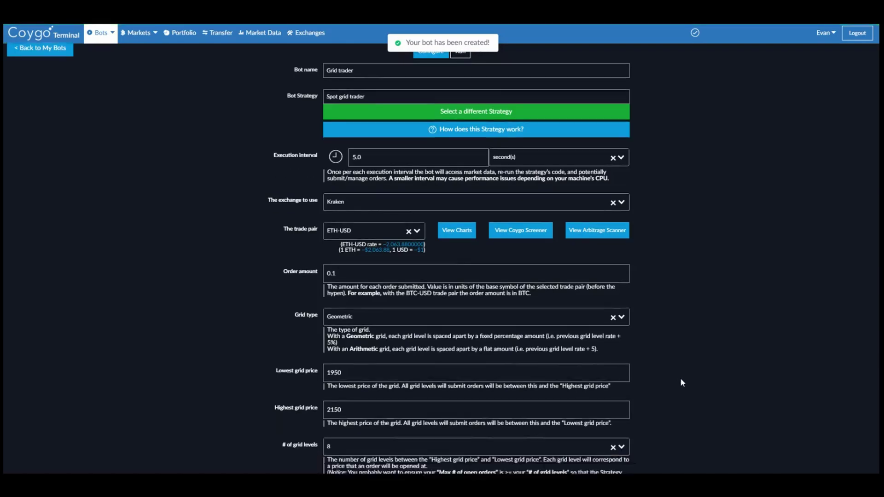
scroll(689, 404, up, 6)
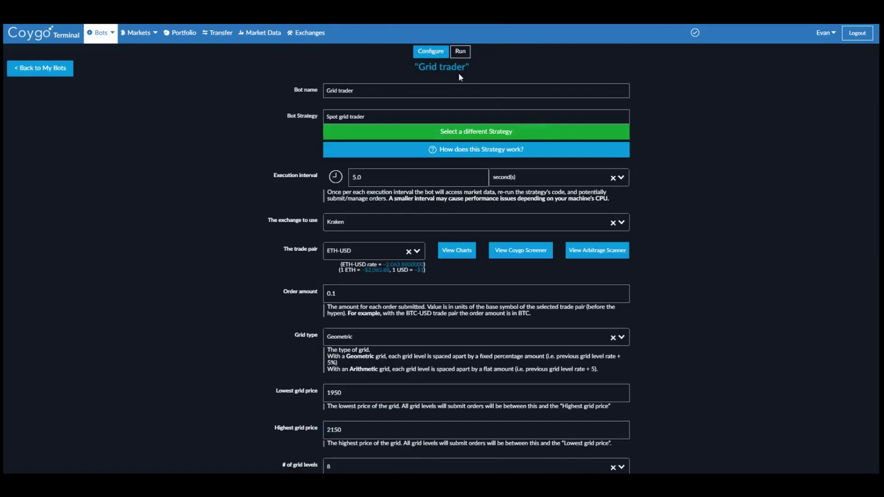
click(461, 52)
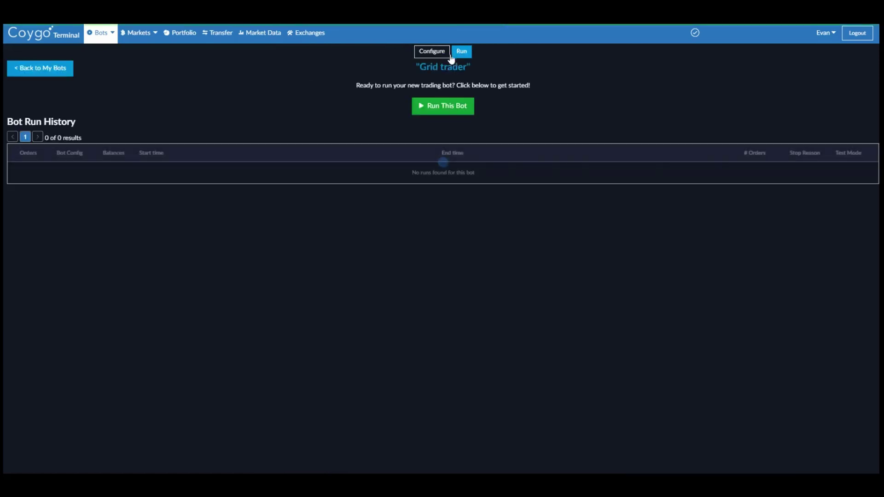
click(437, 105)
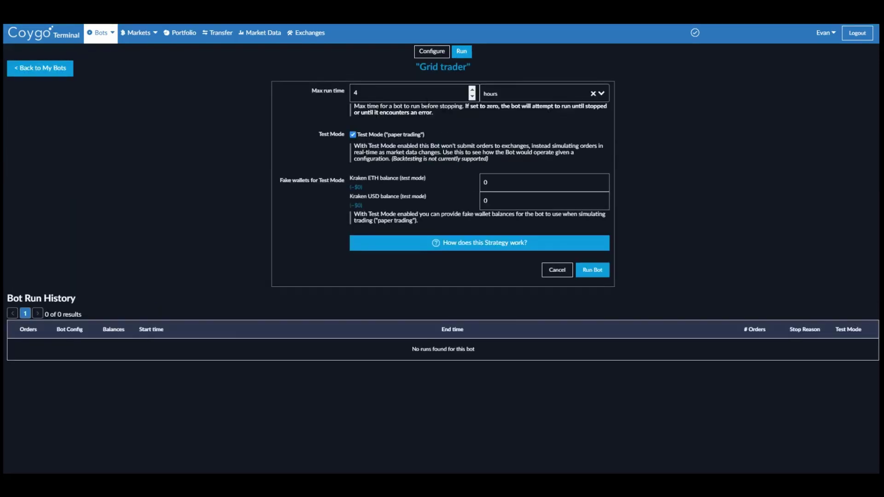
- Keep a 4-hour max run time in test mode with fake balances 1 ETH and 1000 USD, then run
click(371, 92)
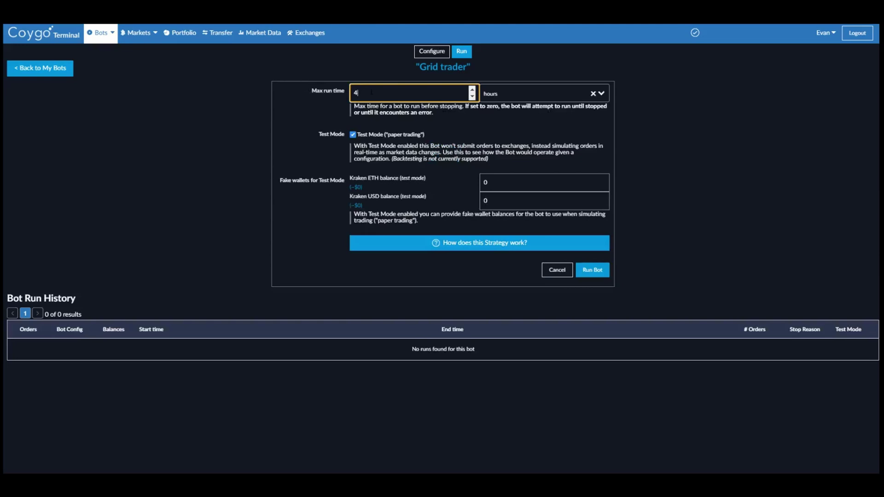
key(Tab)
click(368, 121)
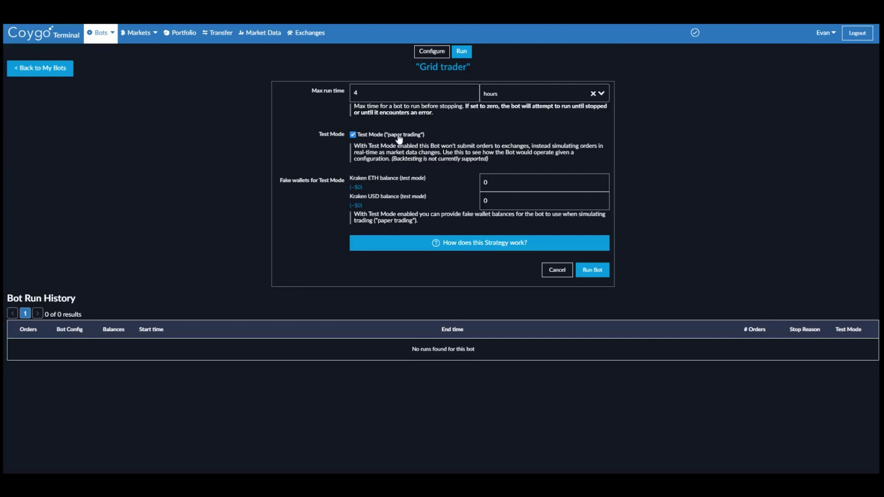
click(501, 181)
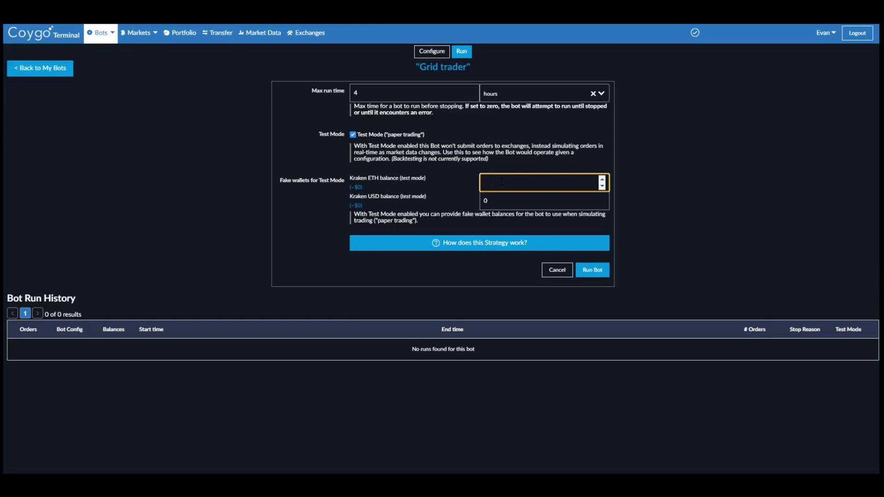
text(1)
key(Tab)
text(1000)
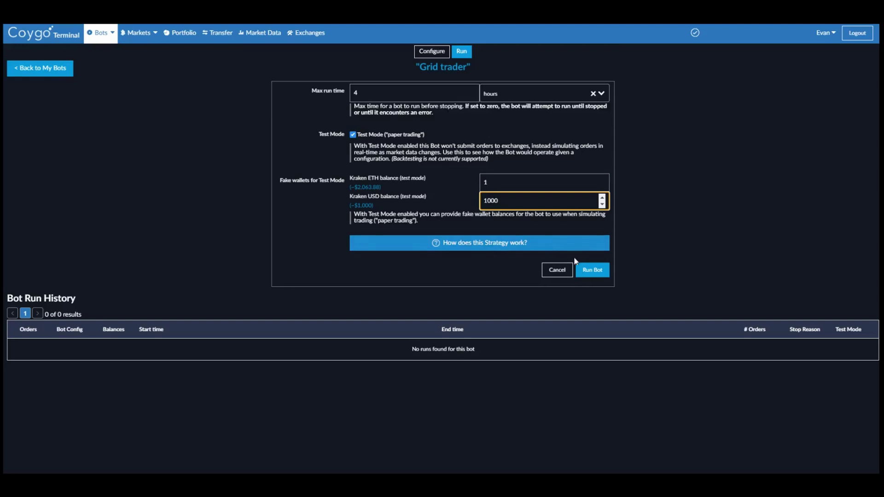
click(589, 274)
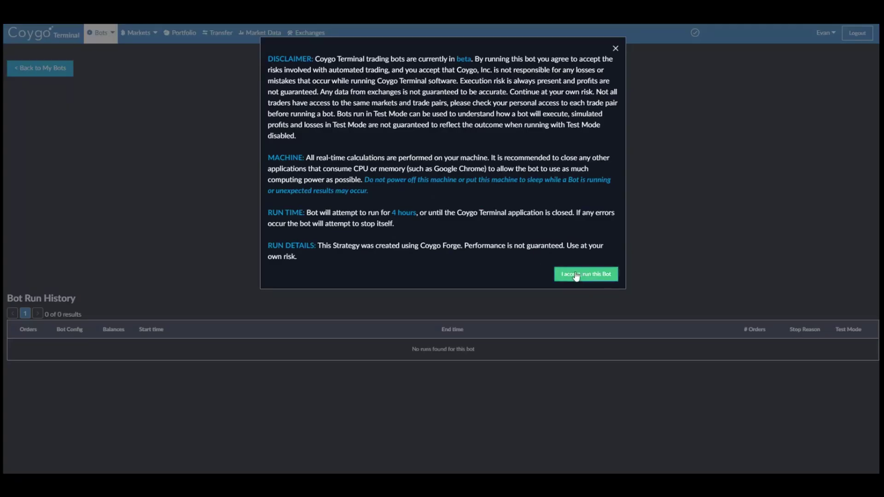
- Accept the disclaimer to start the test run, then review balances and the Interval #6 log
click(575, 275)
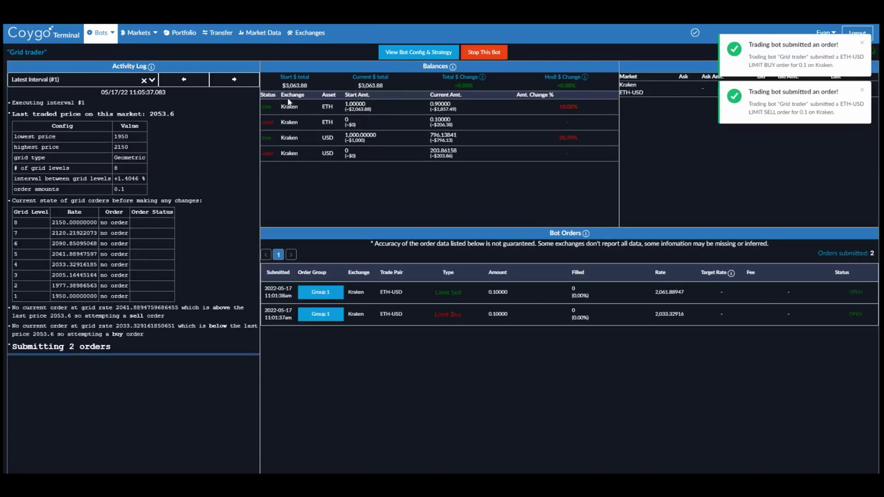
drag(313, 82, 384, 135)
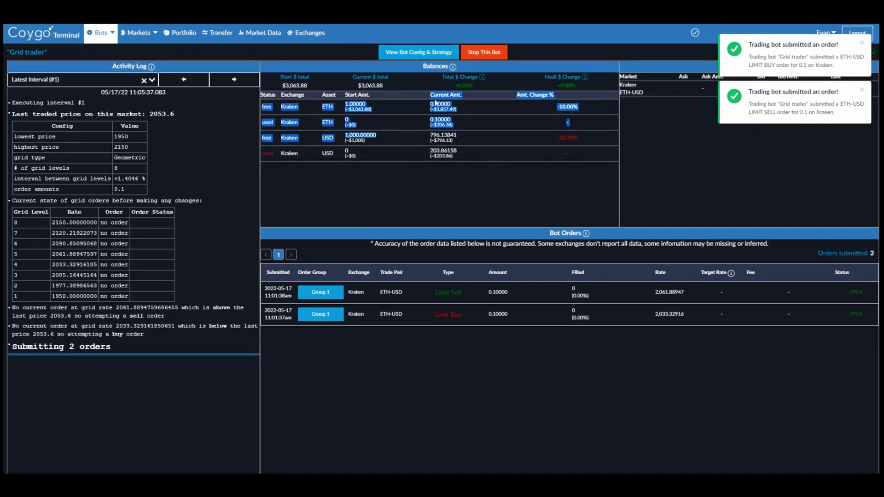
click(466, 163)
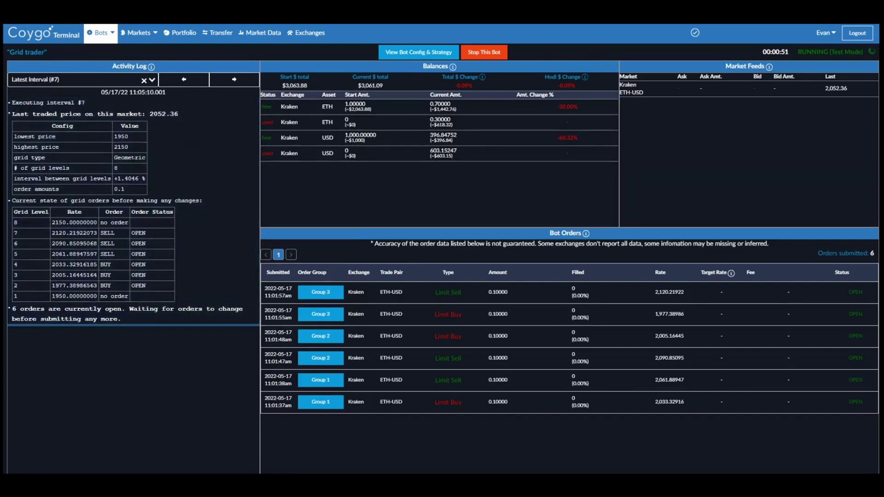
click(184, 80)
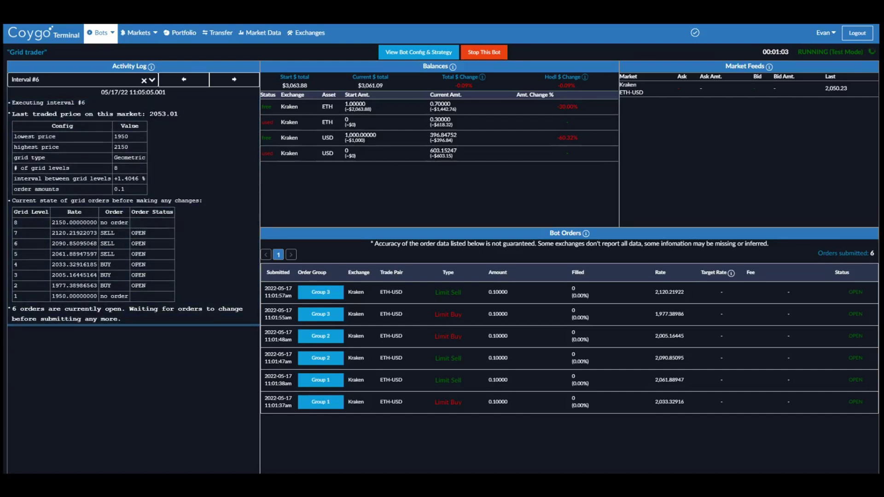
drag(149, 114, 175, 114)
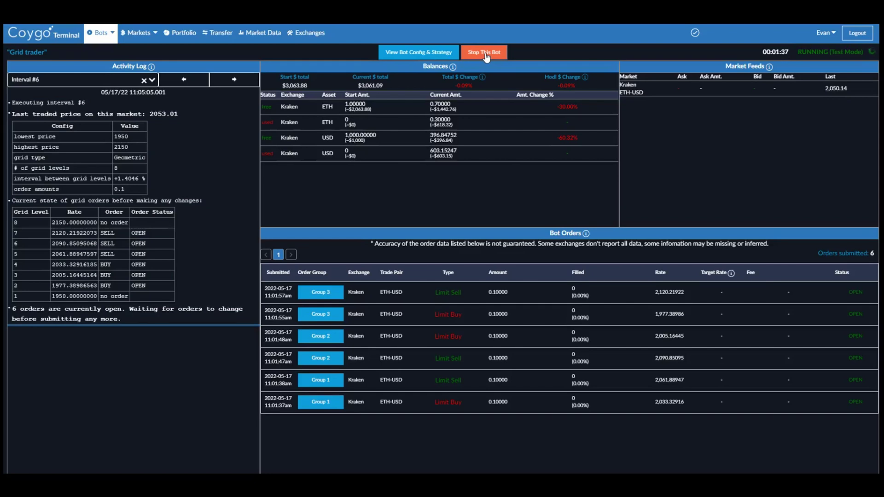
- Stop the bot and view the Starting Bot and Interval #1 log entries
click(486, 54)
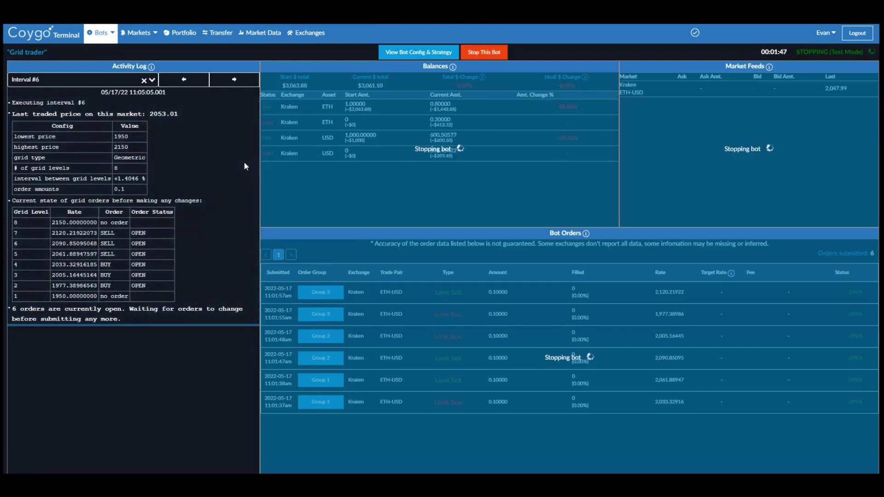
click(110, 79)
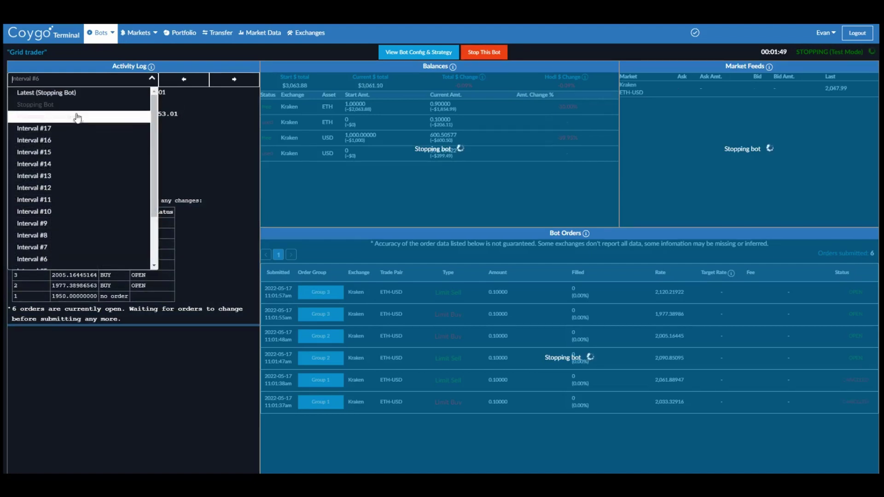
scroll(79, 249, down, 3)
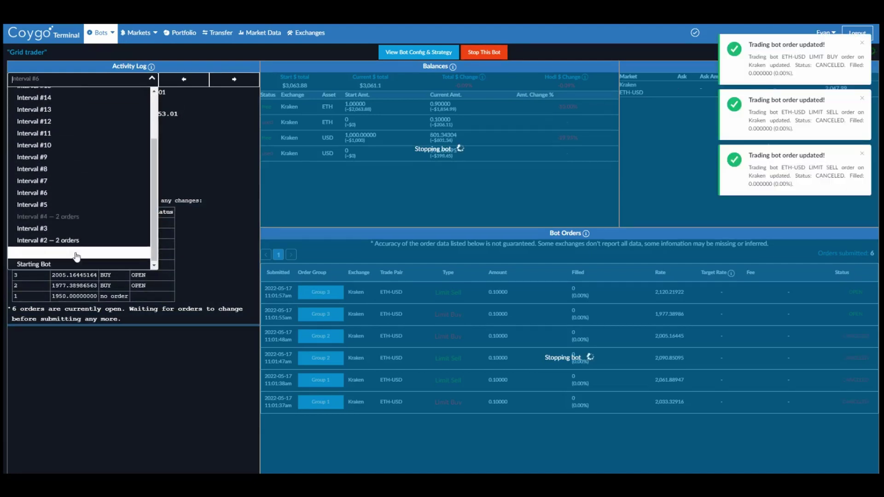
click(67, 264)
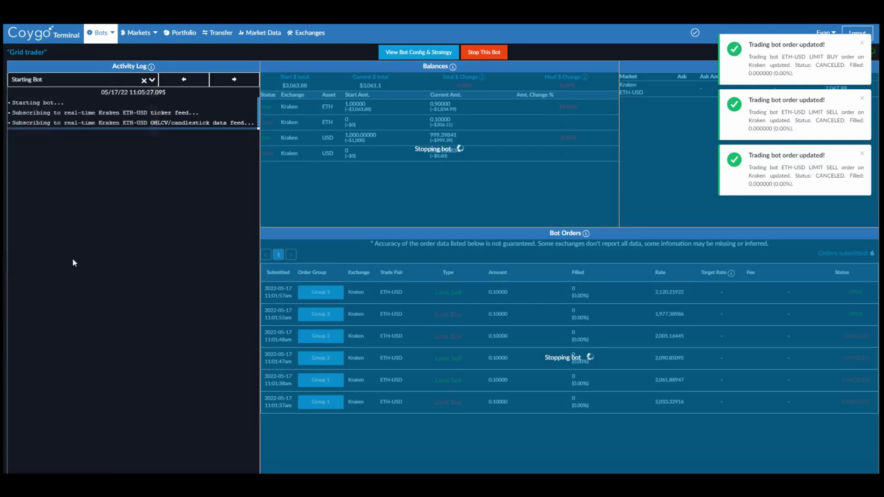
drag(82, 112, 175, 124)
click(234, 79)
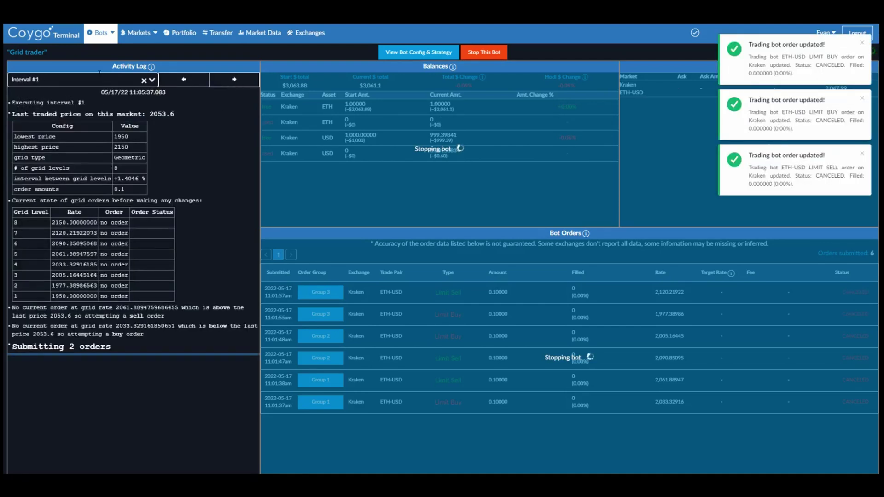
- Step through the Interval #2, #4 and #5 logs, noting 6 open orders
click(99, 74)
scroll(67, 253, down, 3)
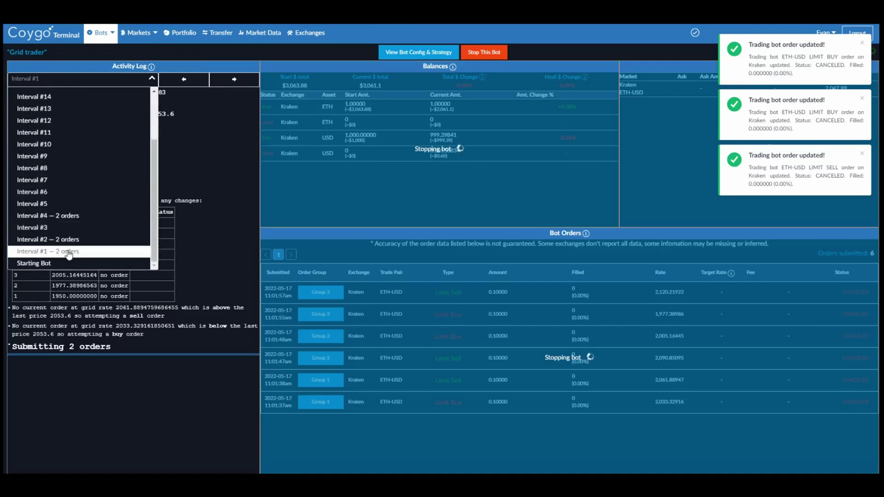
click(69, 239)
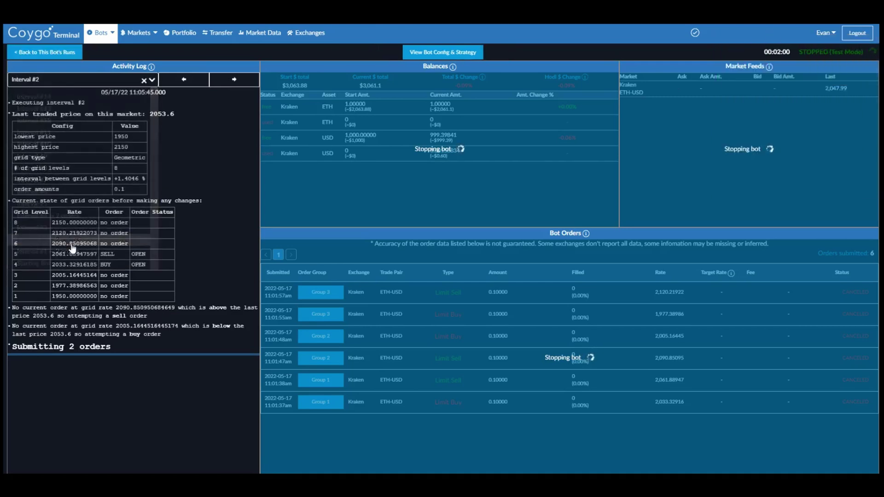
click(125, 80)
scroll(54, 232, down, 3)
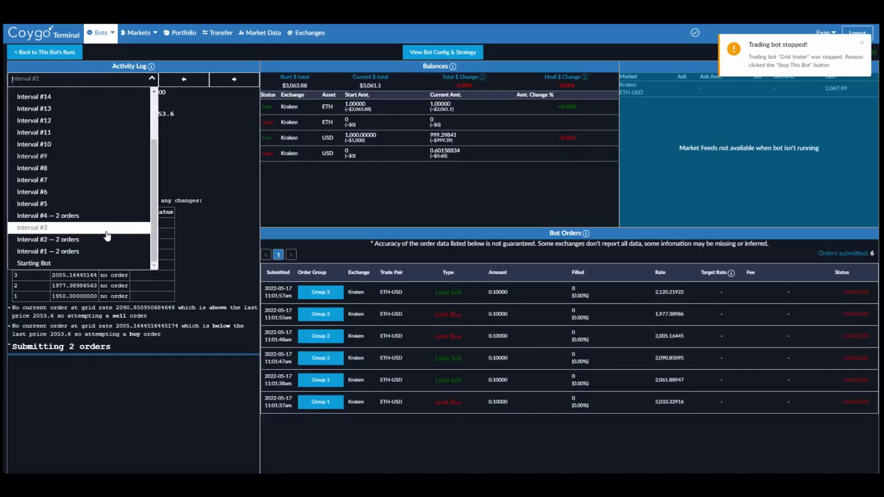
click(95, 219)
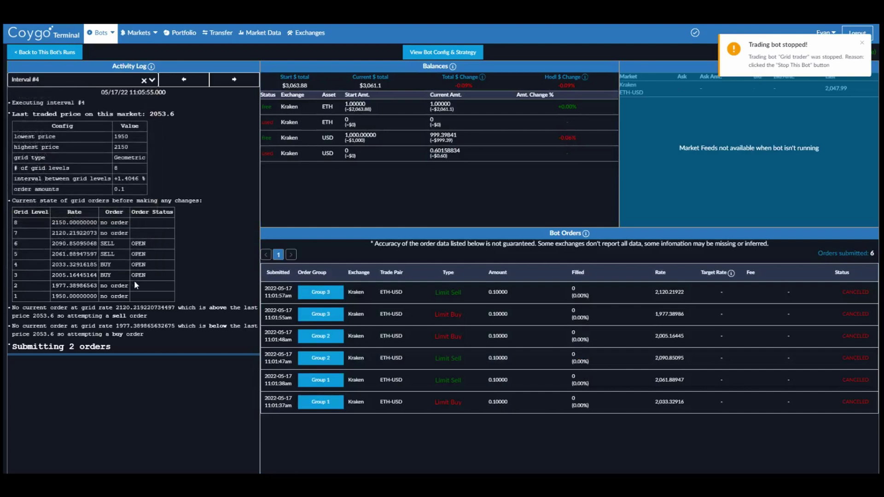
click(229, 80)
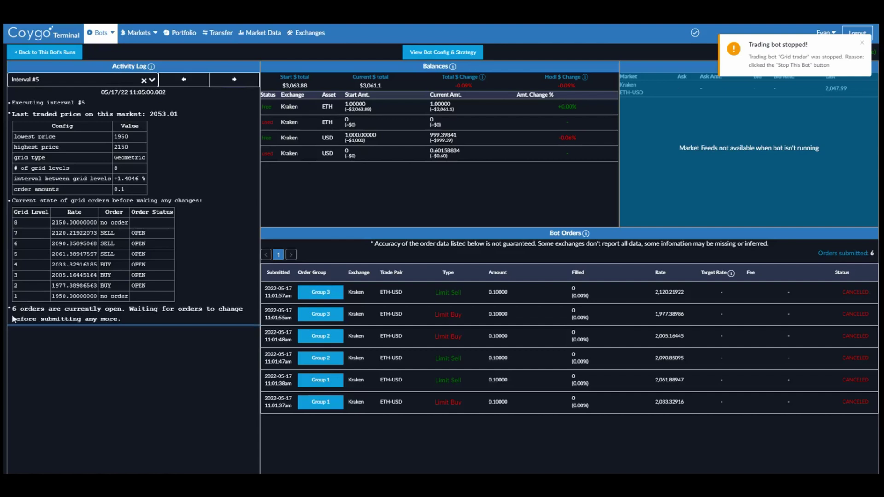
drag(13, 309, 102, 309)
click(102, 309)
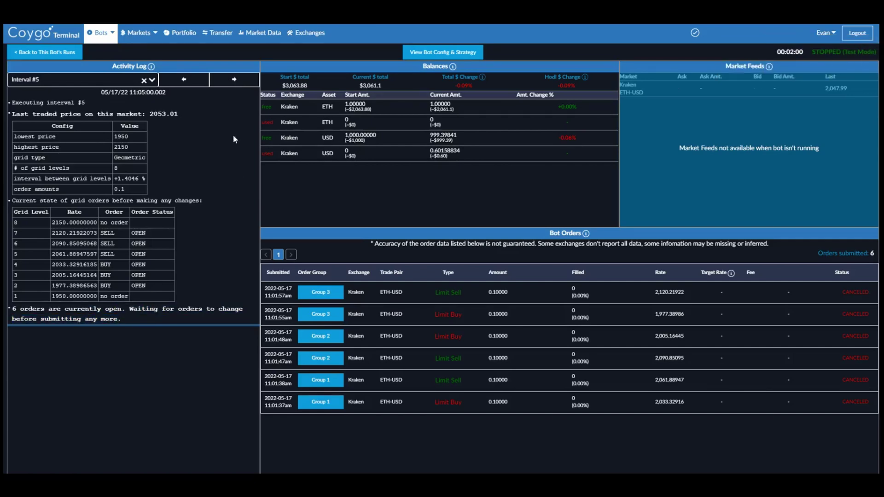
- Advance past Interval #6 to the Preparing to stop Bot and Stopping Bot entries
click(233, 81)
click(233, 81)
click(138, 80)
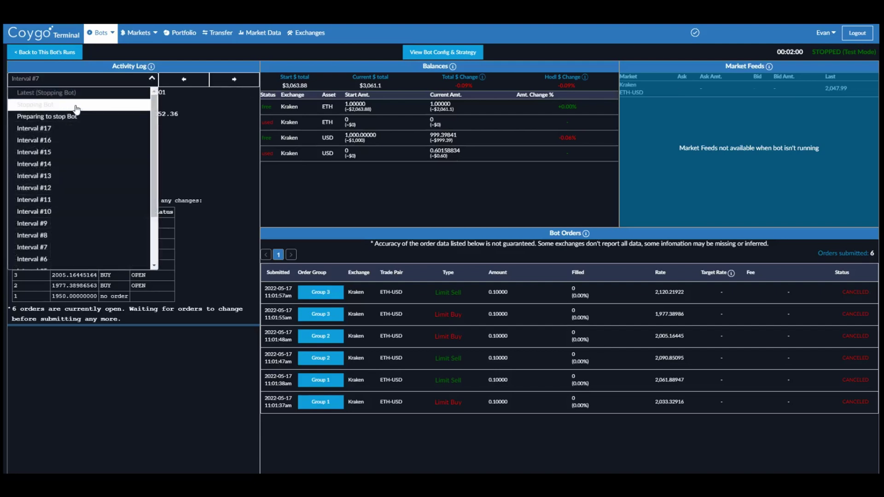
click(92, 116)
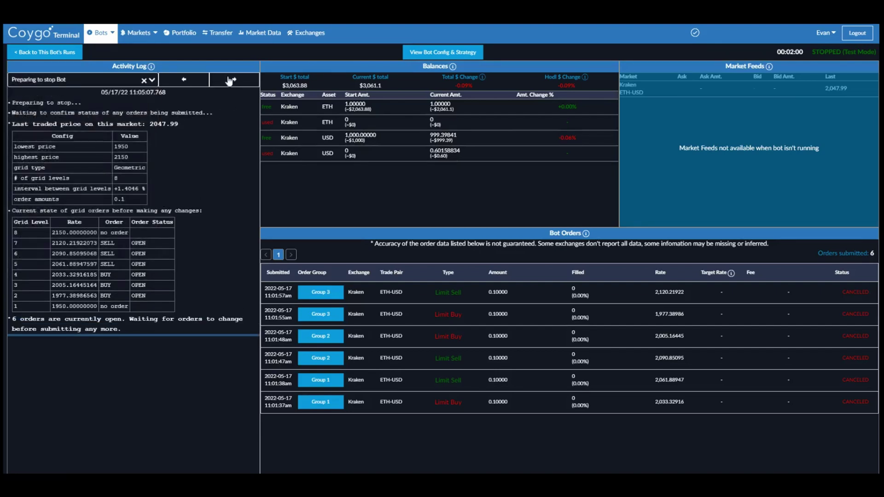
click(233, 80)
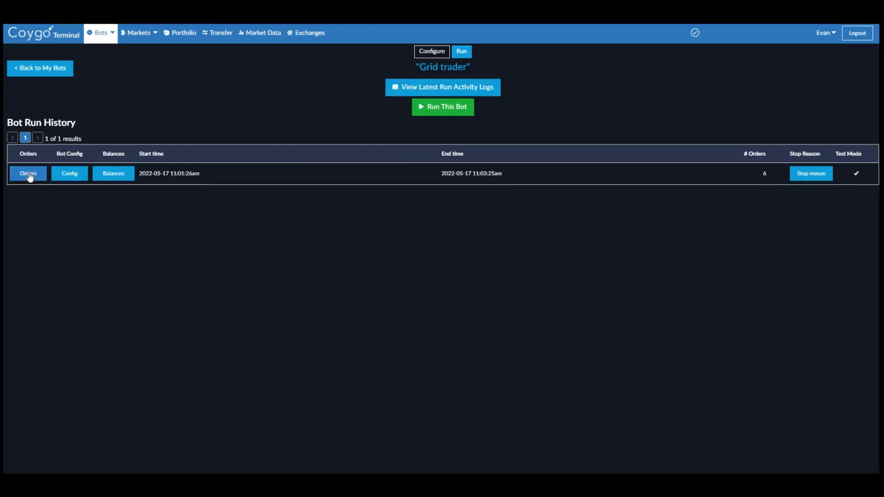
- Review the finished run's orders, config and balances, closing each one
click(44, 172)
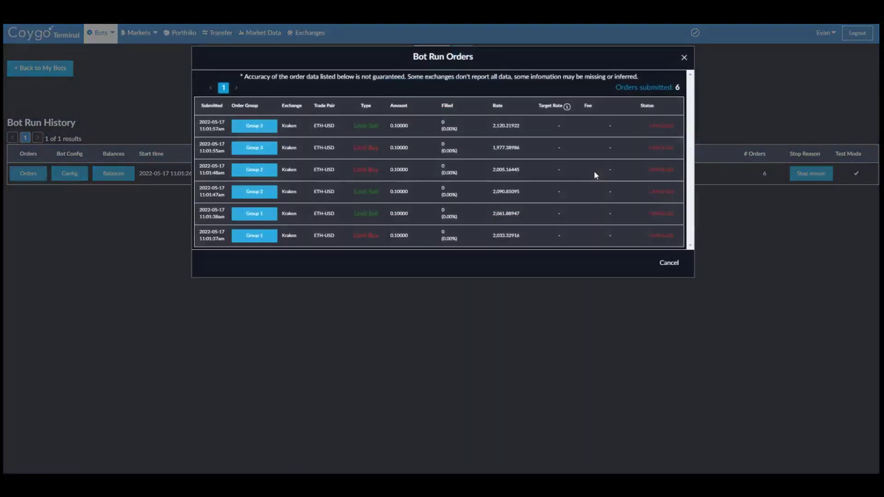
click(669, 263)
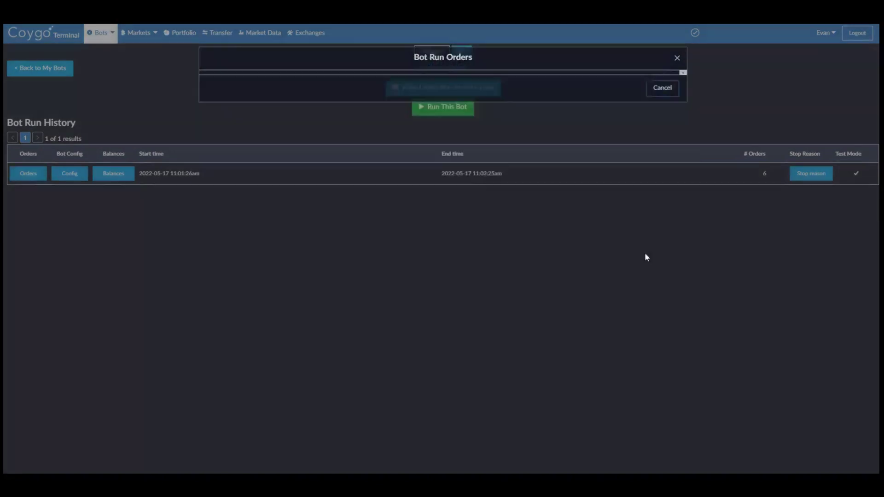
click(69, 173)
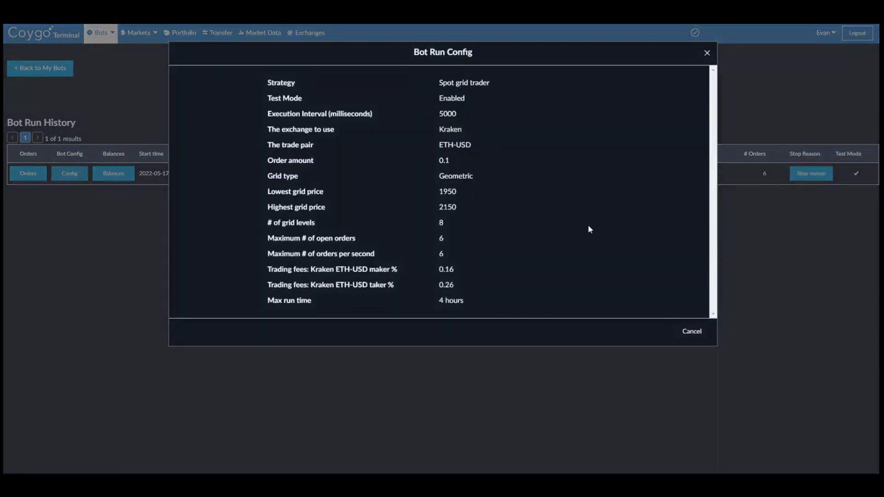
click(676, 332)
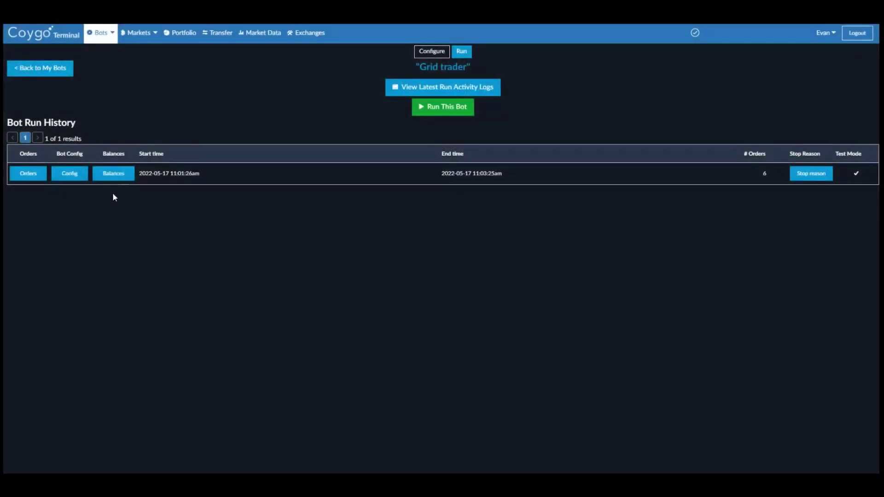
click(115, 174)
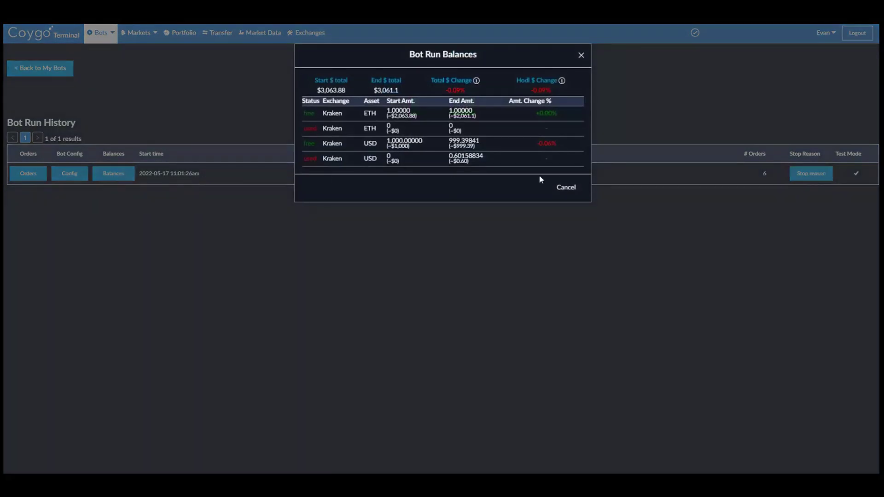
click(566, 188)
- Read the run's stop reason and dismiss the note
click(805, 181)
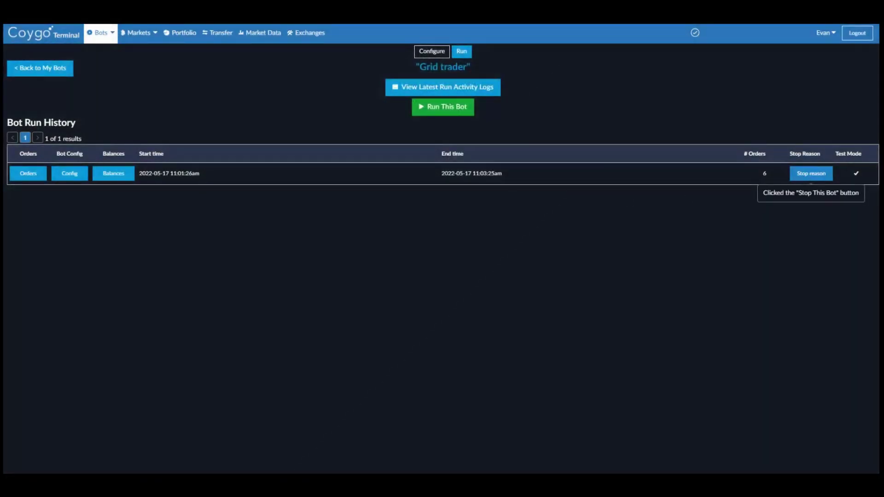
drag(764, 193, 808, 193)
click(815, 193)
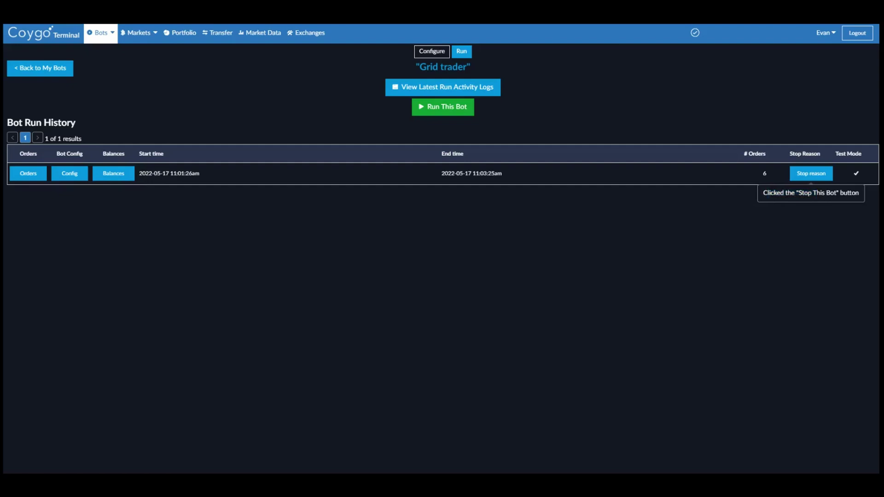
click(501, 208)
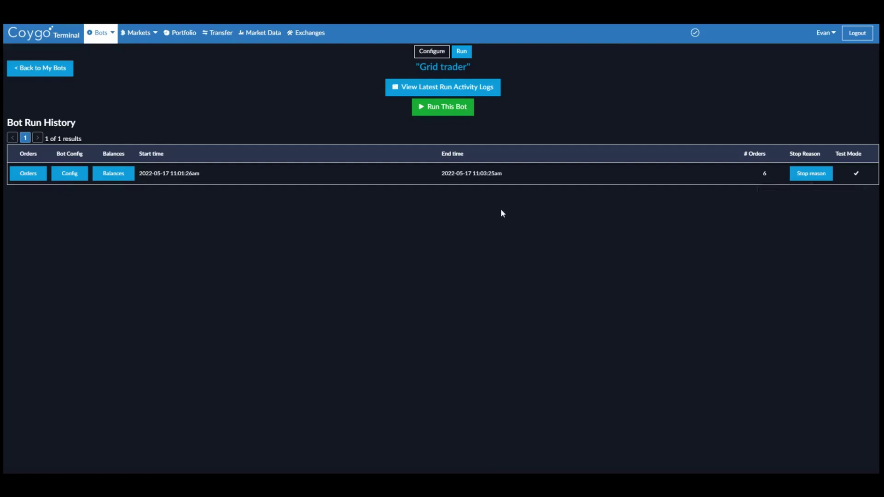
click(451, 88)
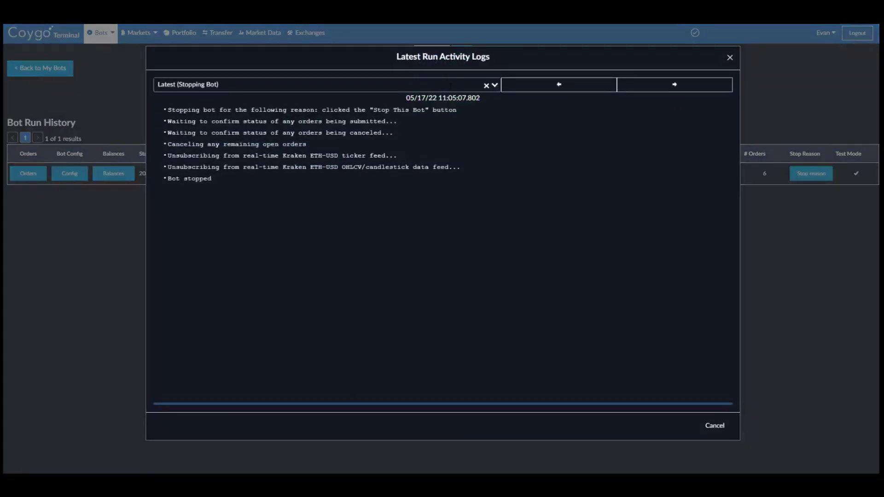
click(444, 85)
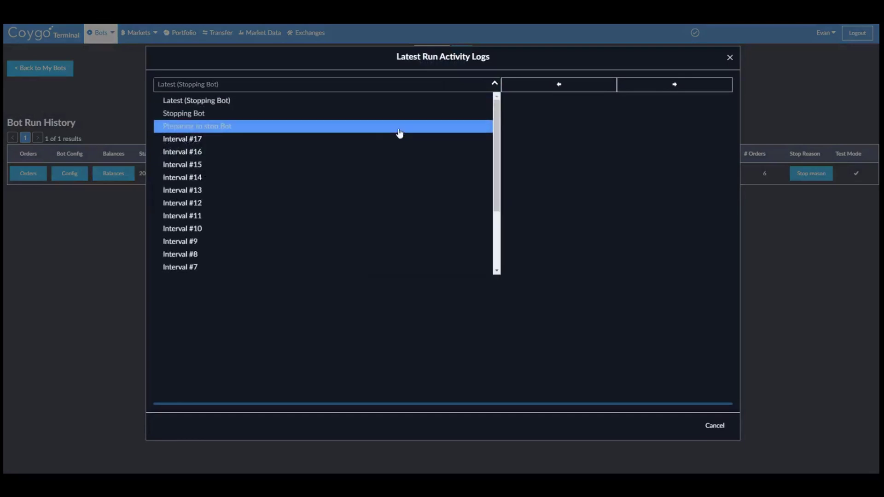
scroll(252, 239, down, 2)
click(221, 254)
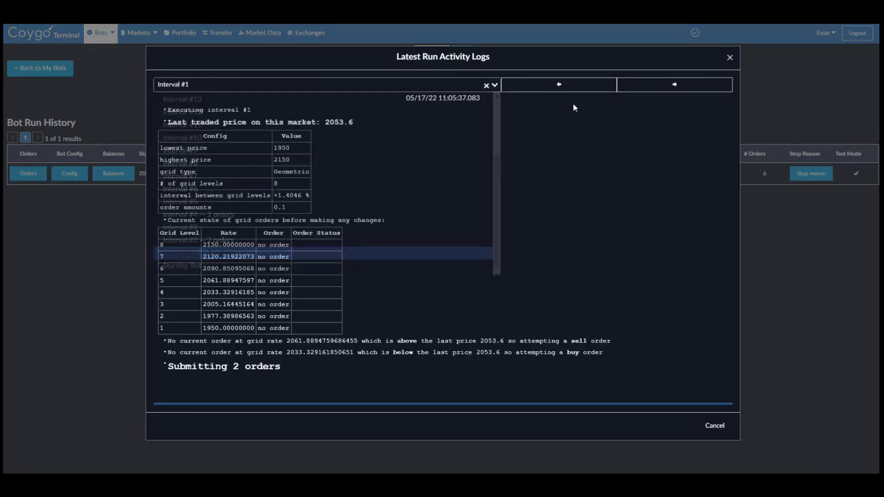
click(646, 91)
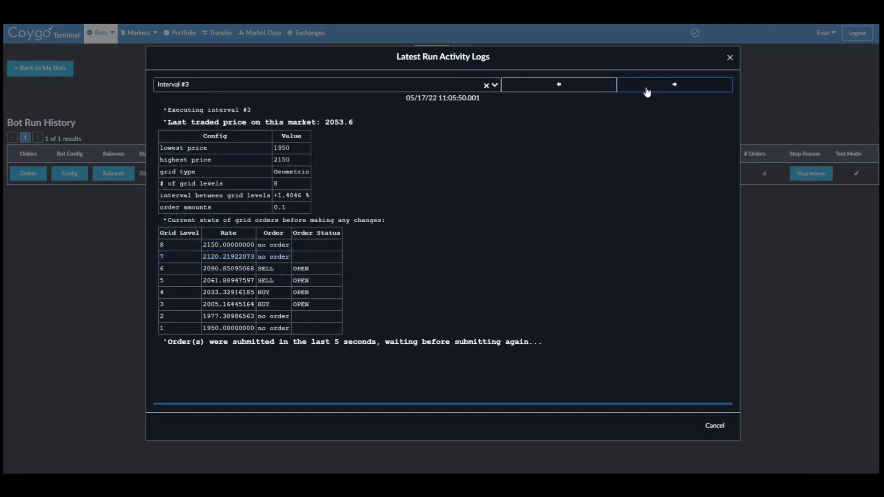
click(647, 90)
click(582, 90)
click(671, 85)
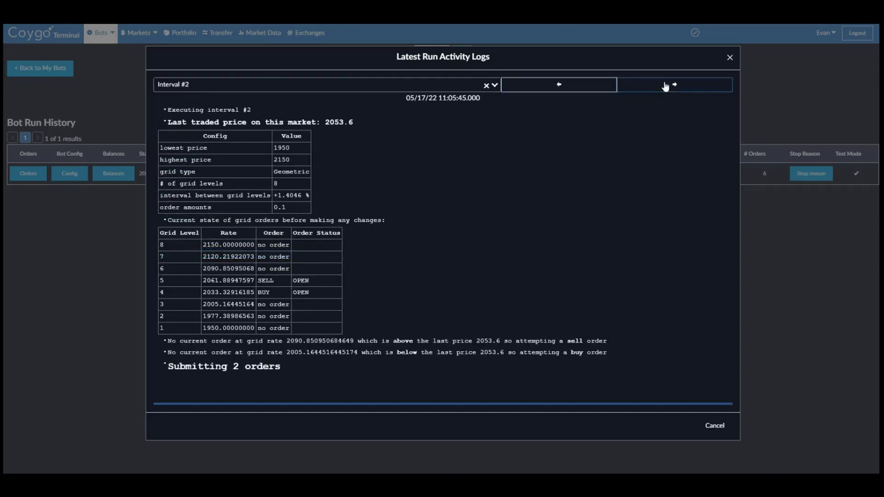
click(665, 86)
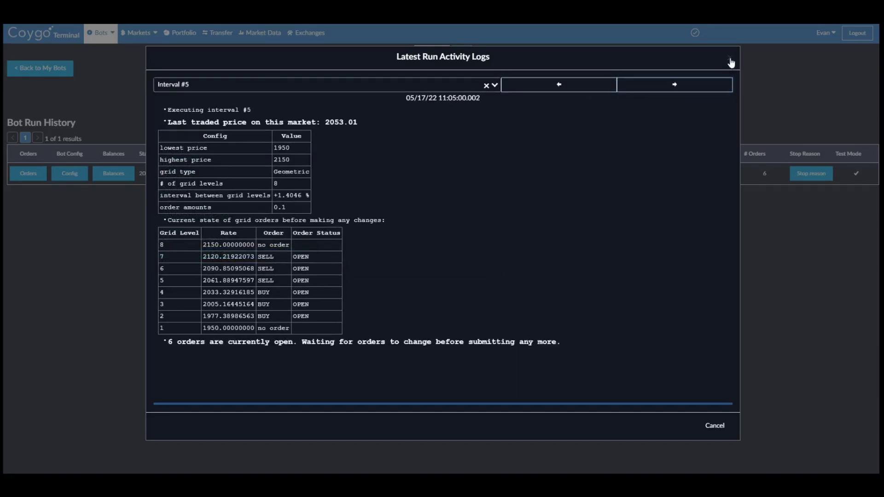
click(729, 58)
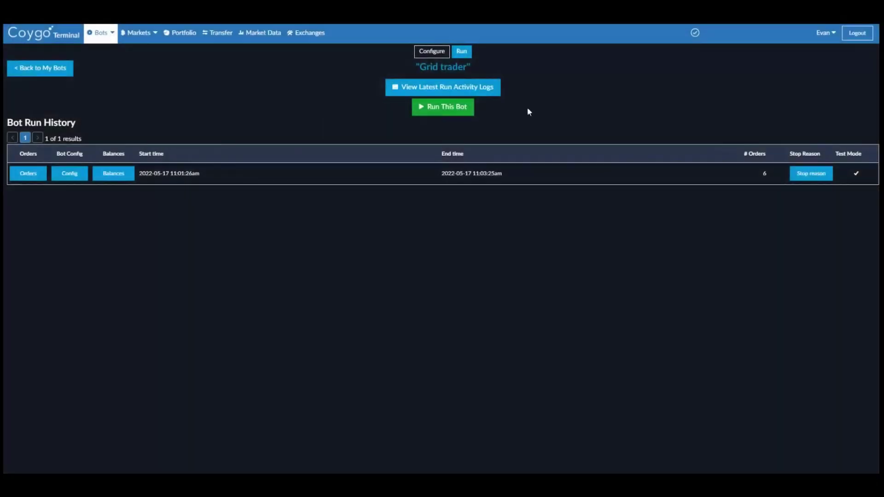
- Scroll through Grid trader's Configure form, then go back to My Bots and the Bots Home overview
click(46, 69)
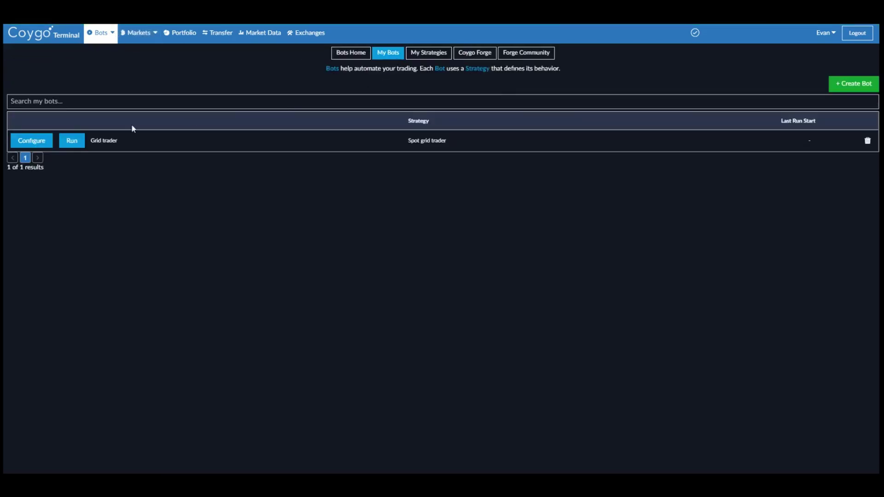
drag(90, 139, 219, 141)
click(446, 136)
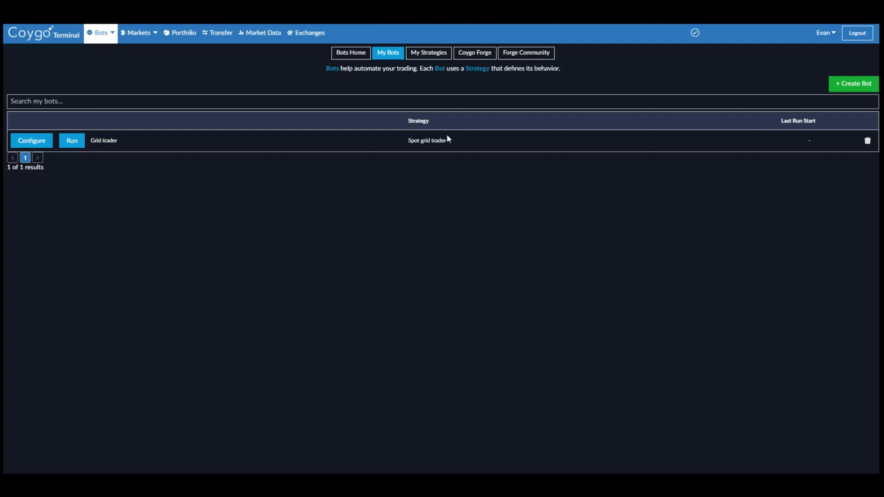
click(32, 141)
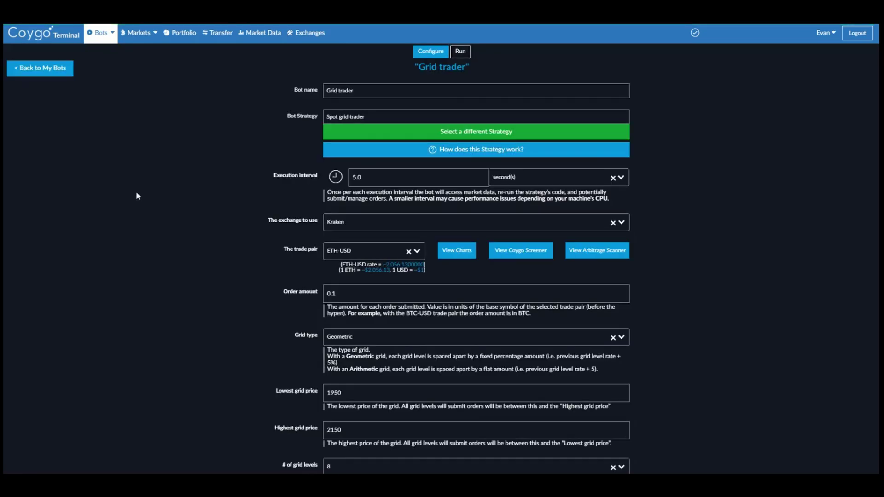
scroll(161, 236, down, 5)
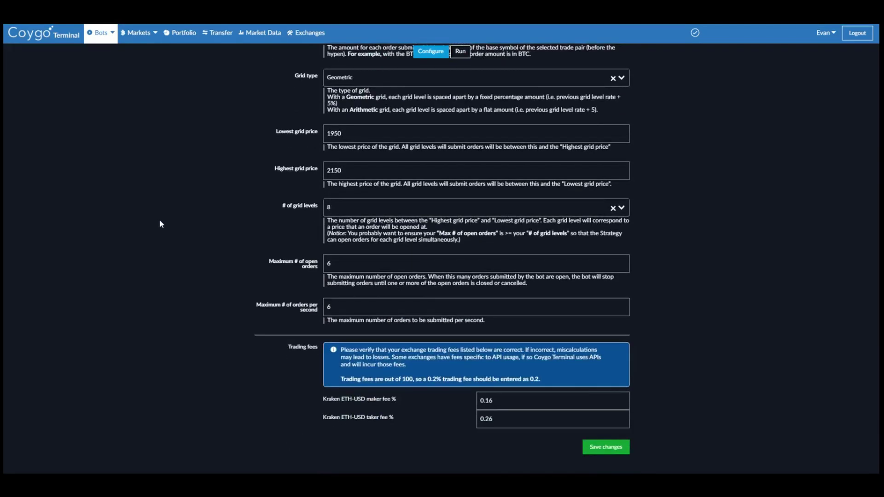
scroll(159, 219, up, 3)
scroll(158, 219, up, 3)
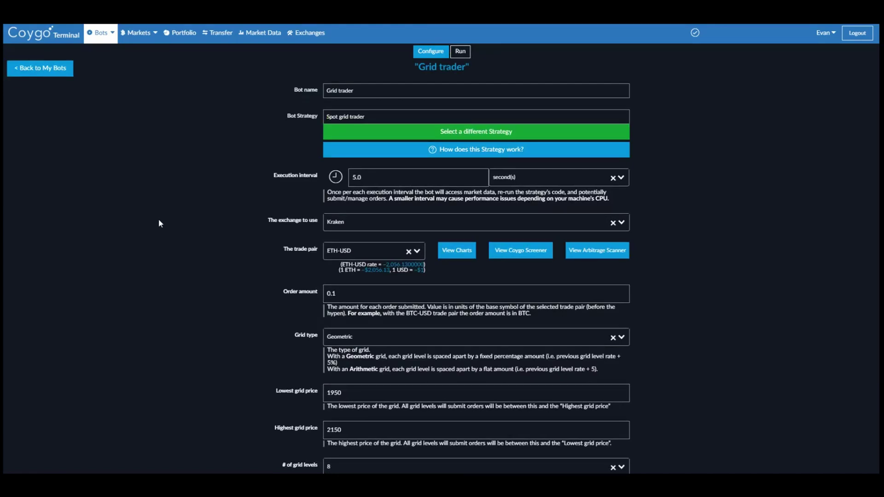
scroll(158, 219, down, 5)
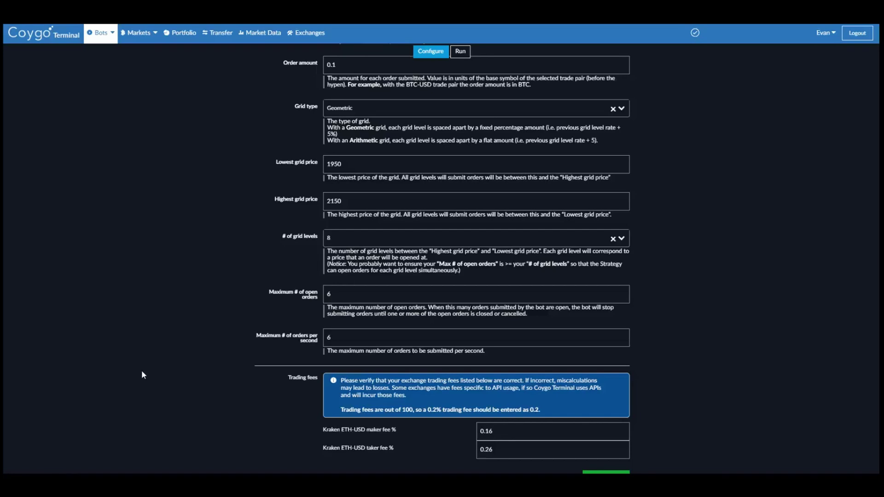
scroll(142, 368, up, 5)
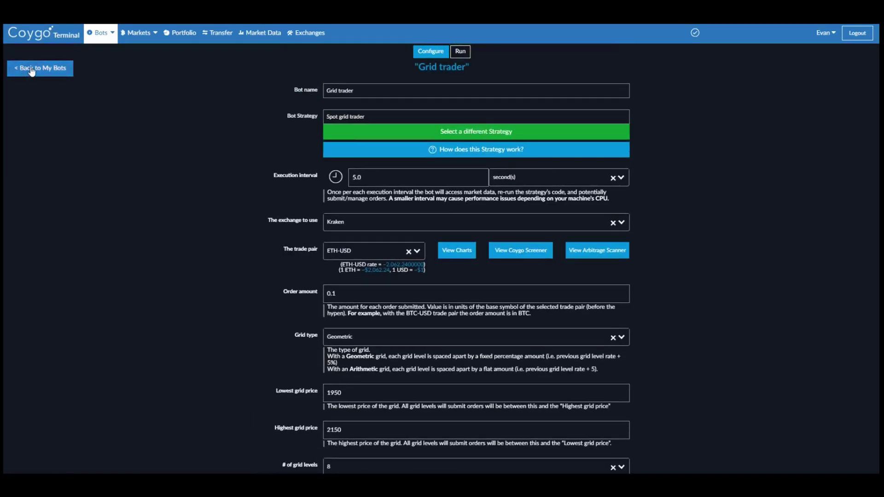
click(24, 70)
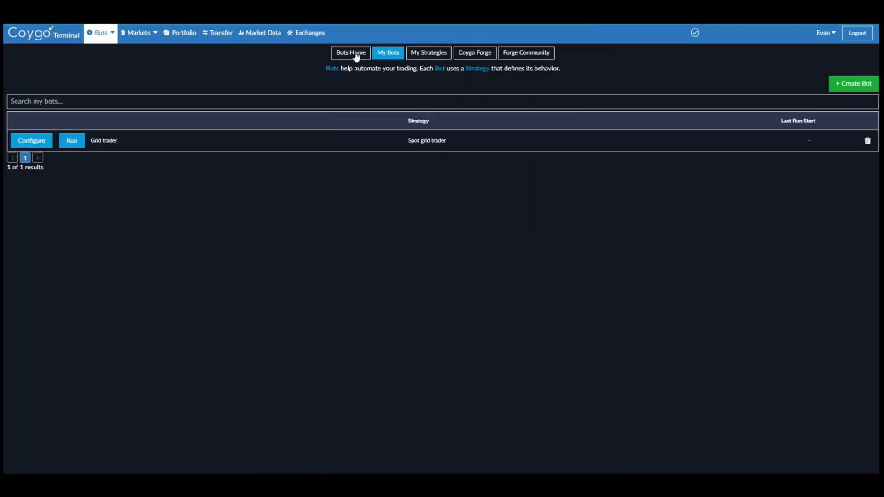
click(354, 54)
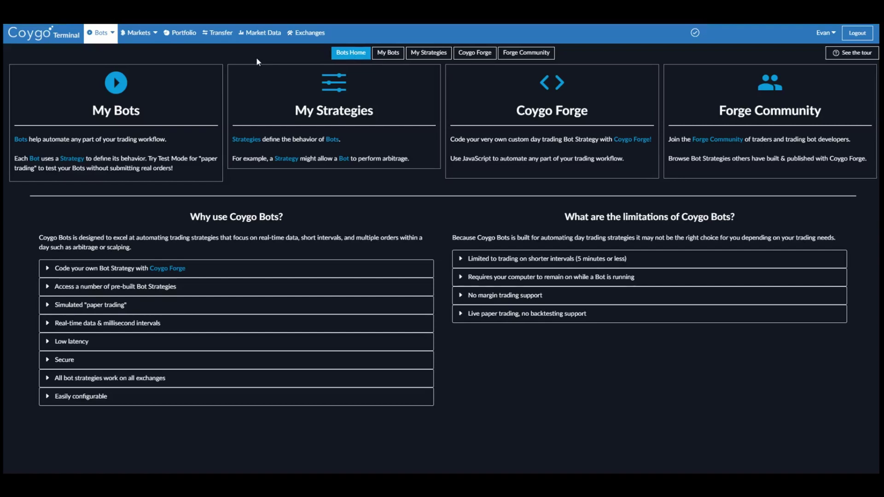